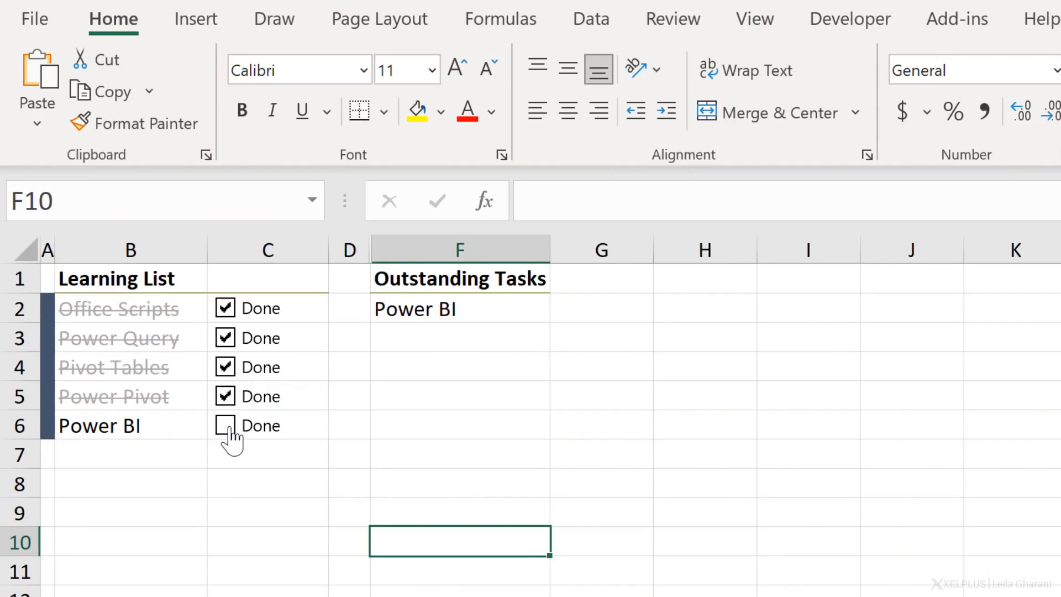
click(226, 425)
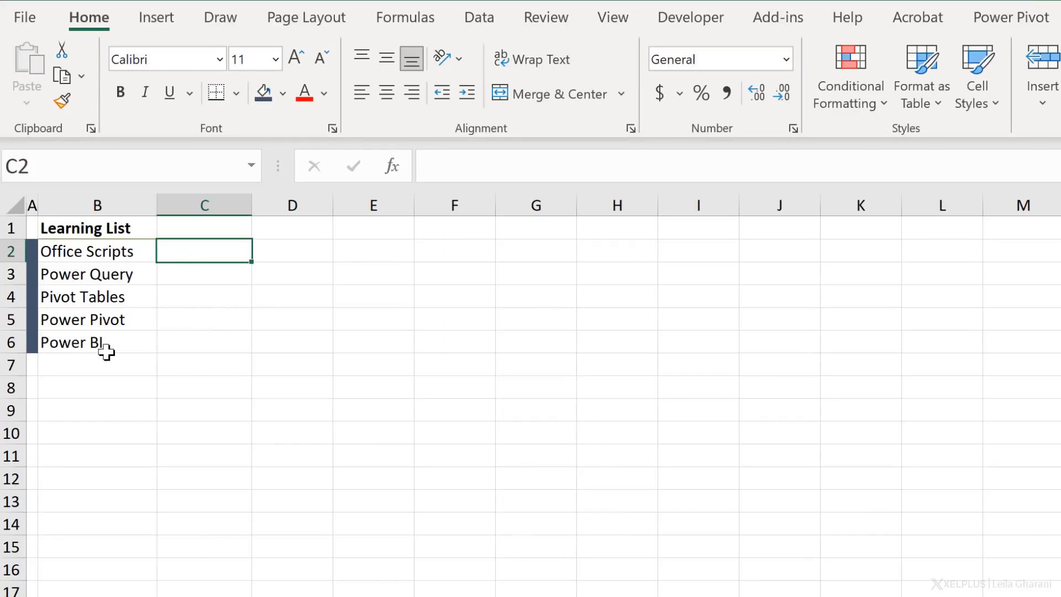
click(184, 276)
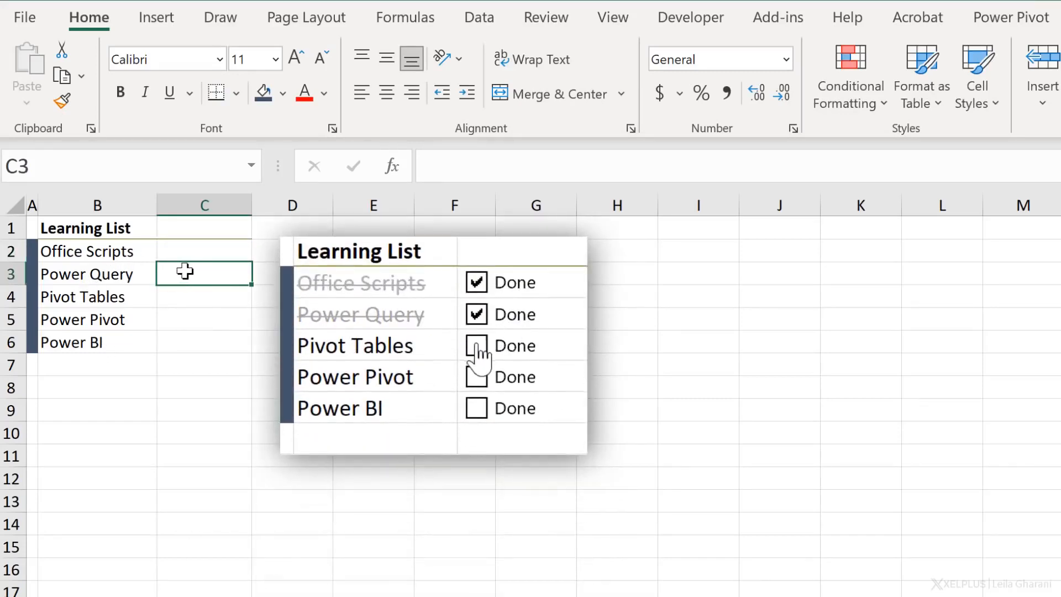
click(124, 278)
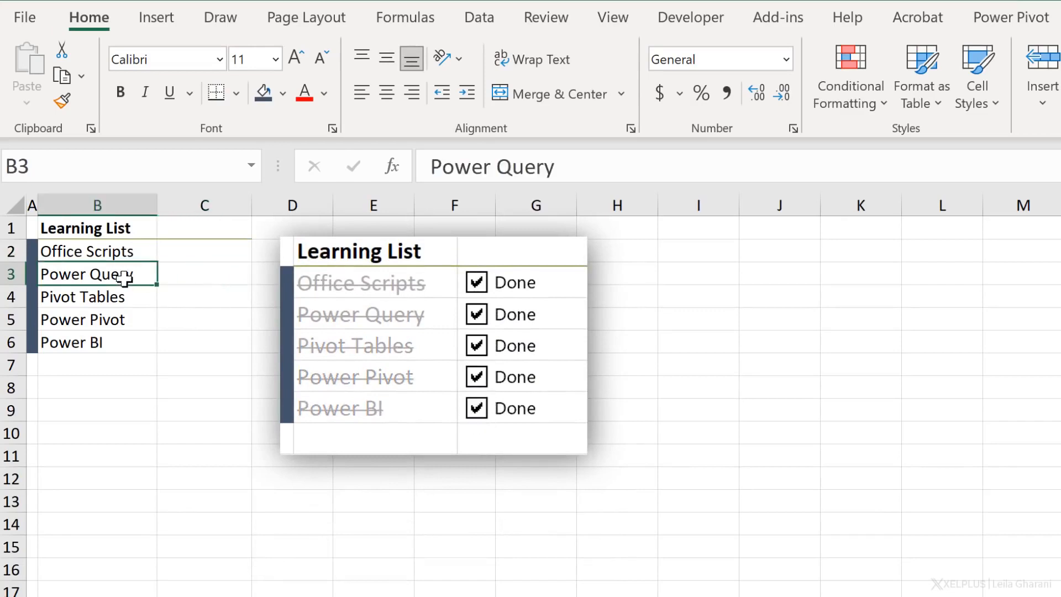
click(206, 260)
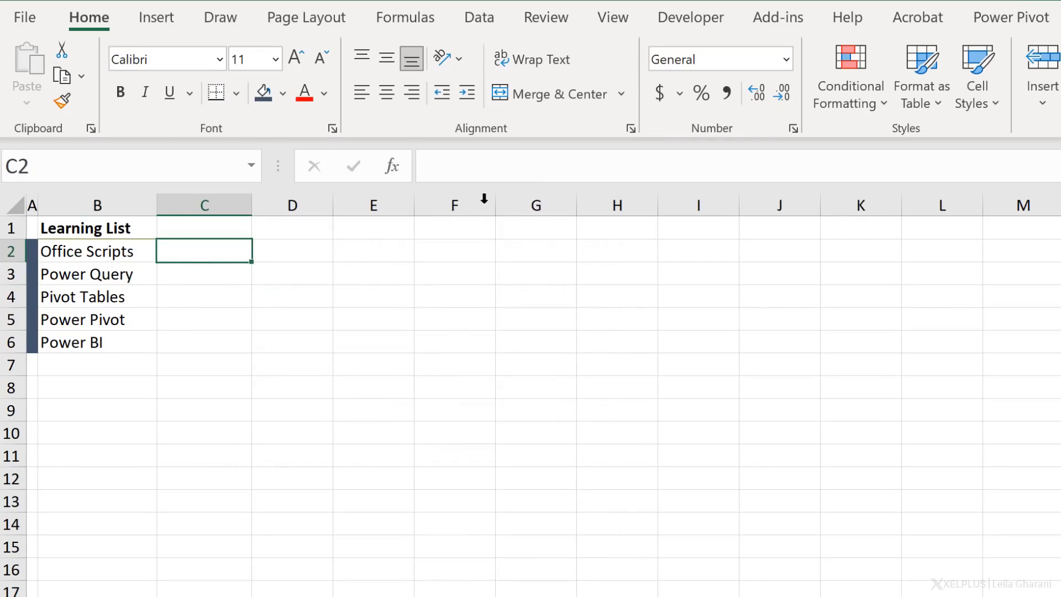
Disable and re-enable Developer among the main tabs in the ribbon customization, then accept the options.
click(674, 24)
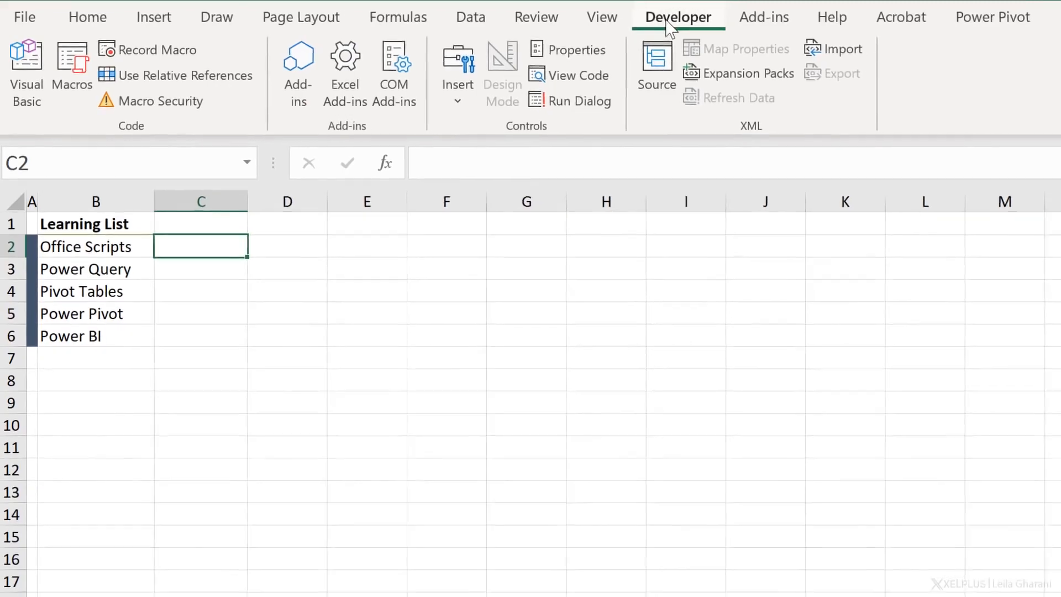
right_click(841, 89)
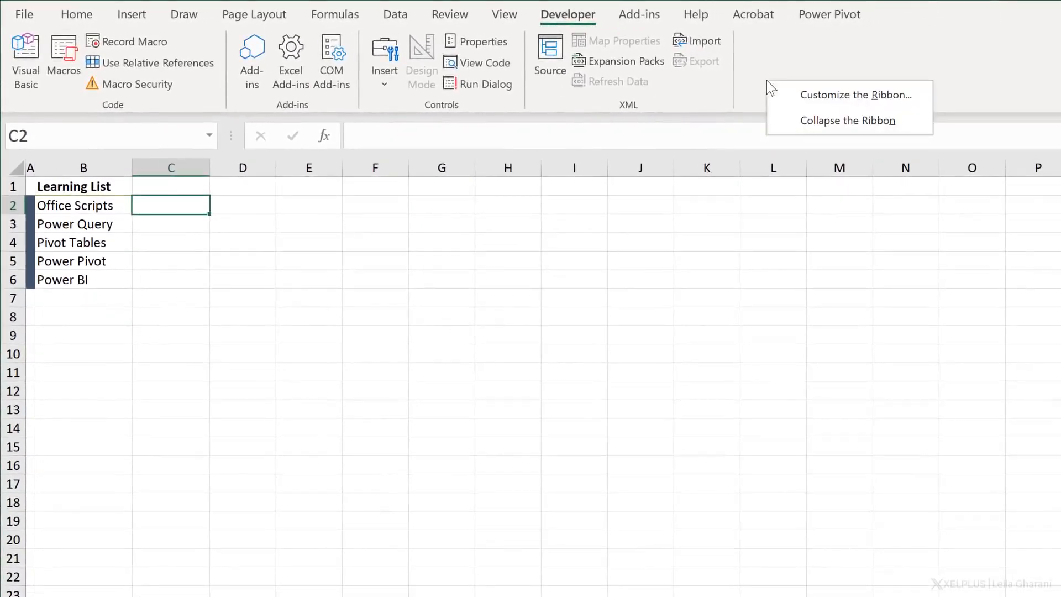
click(813, 92)
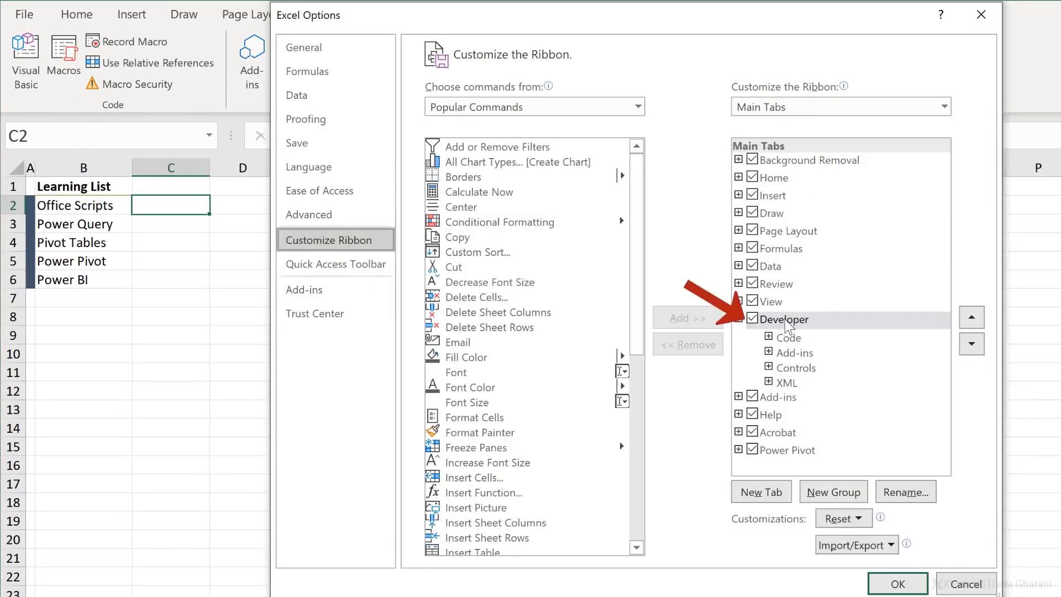
click(752, 321)
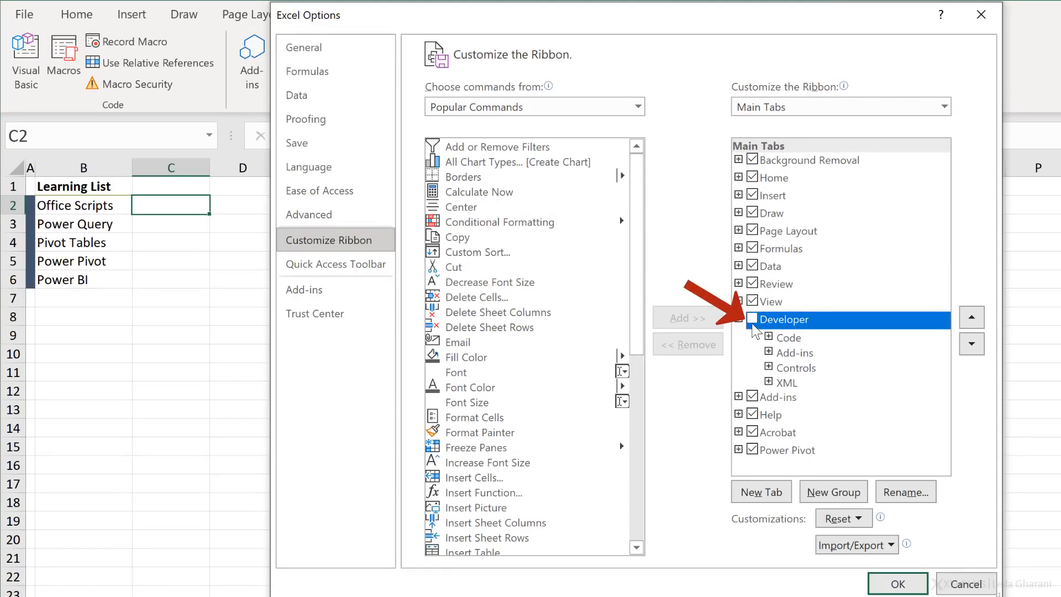
click(752, 319)
click(898, 583)
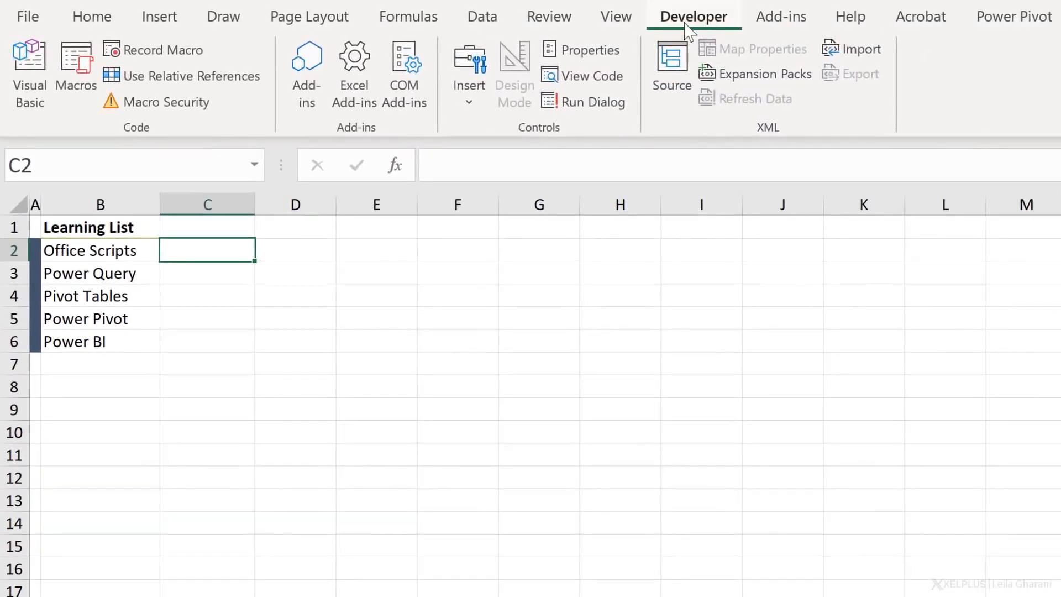
Insert a form-control check box in cell C2 and line it up with the Office Scripts row.
click(484, 99)
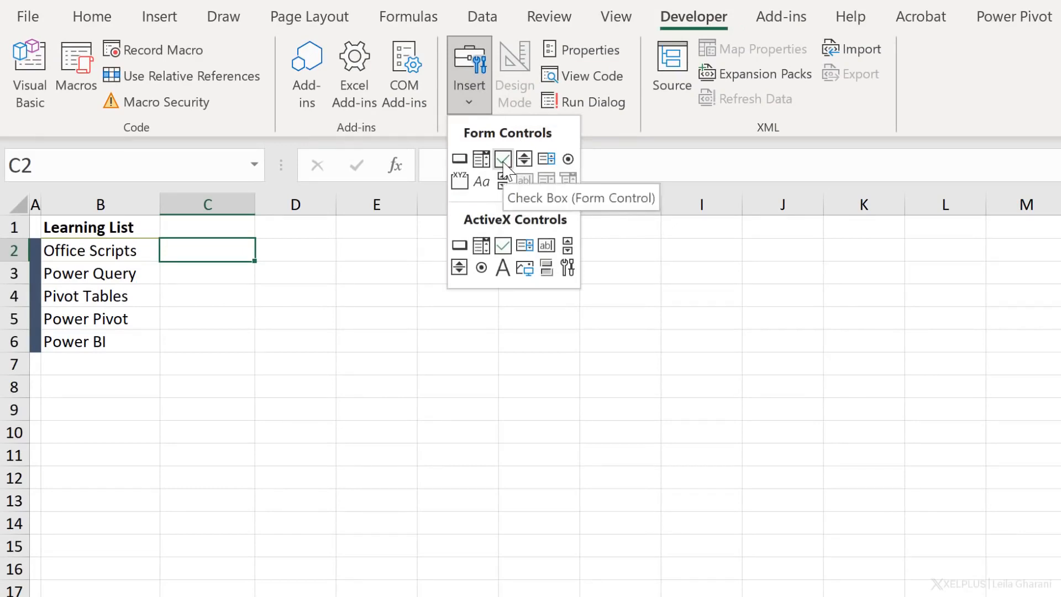
click(504, 164)
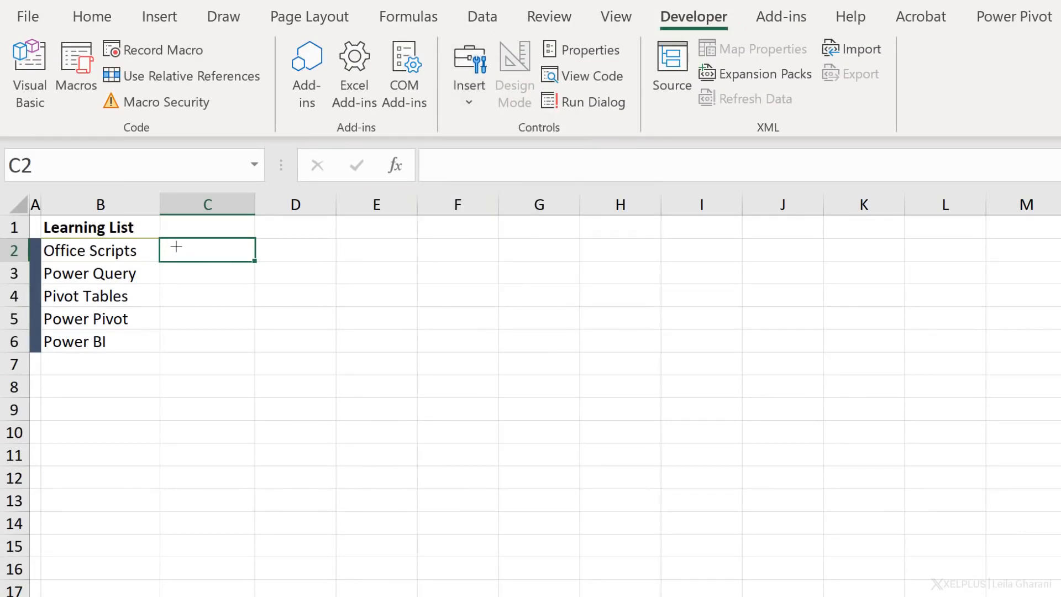
drag(168, 242, 253, 270)
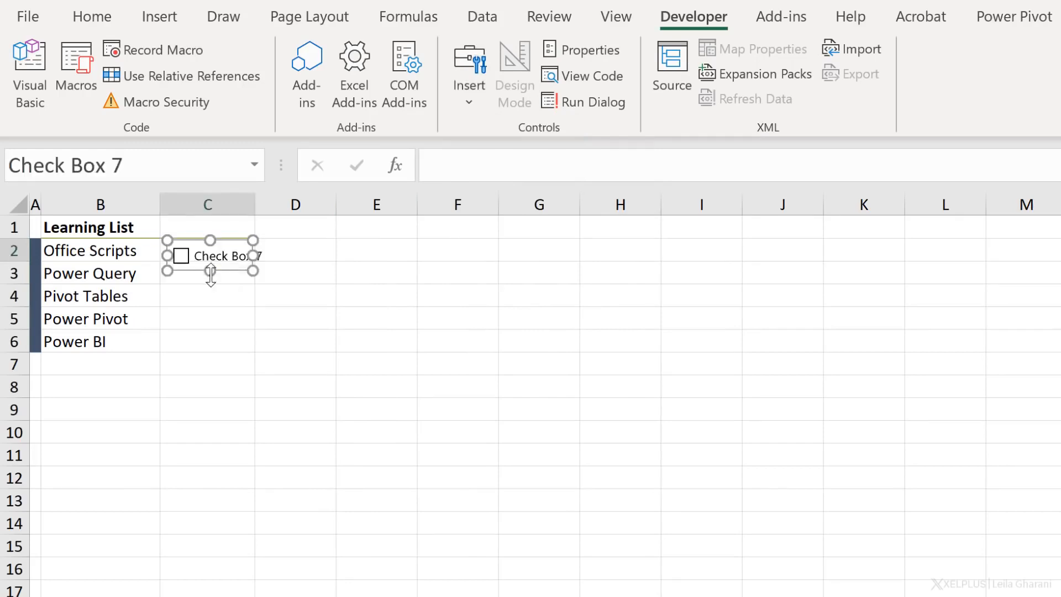
drag(190, 237, 186, 233)
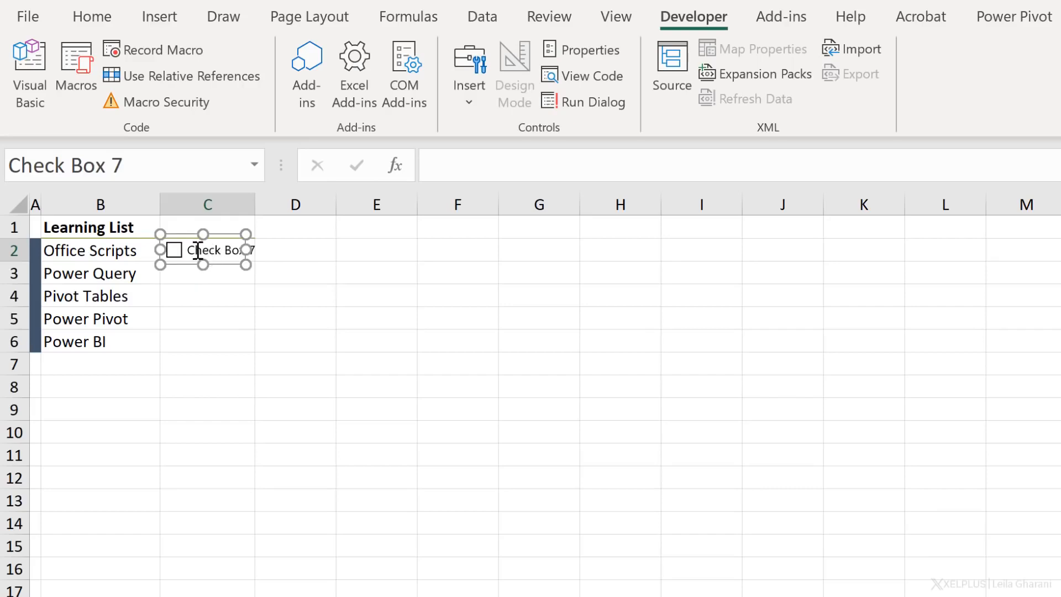
Change the label of the check box in C2 to "Done".
click(193, 250)
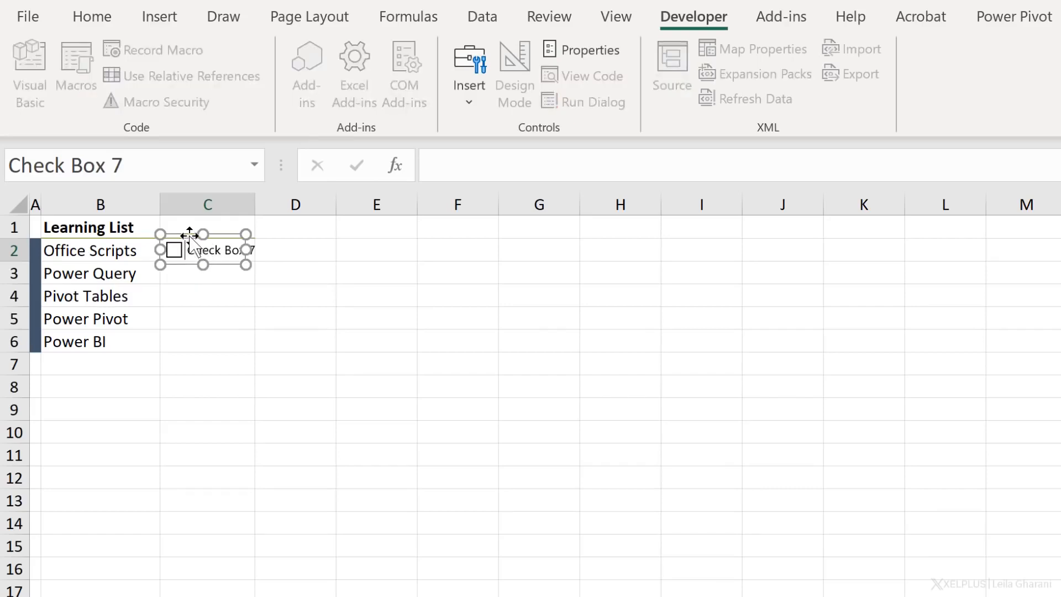
right_click(187, 235)
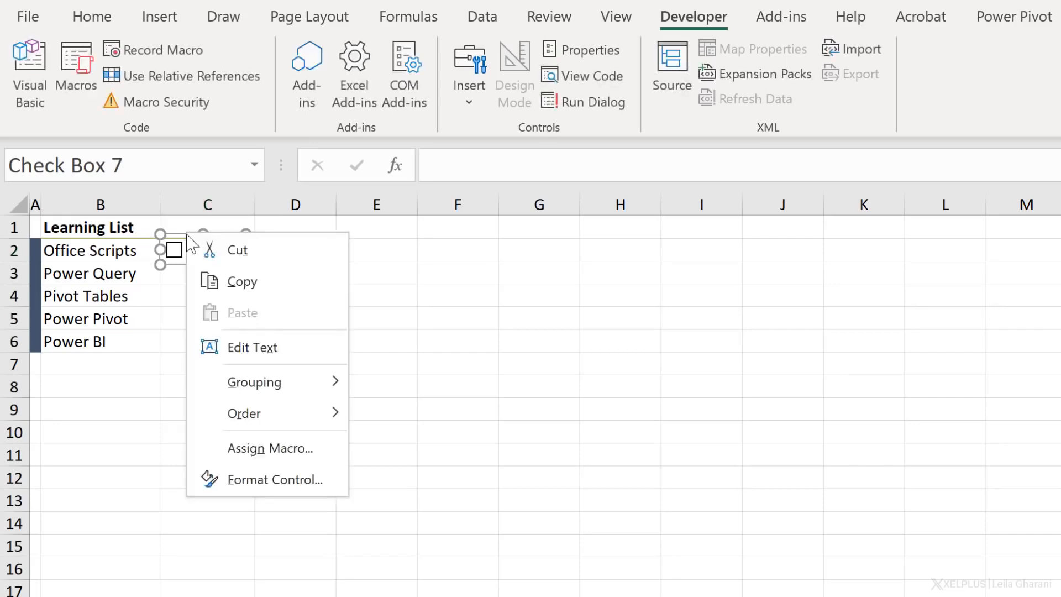
click(261, 348)
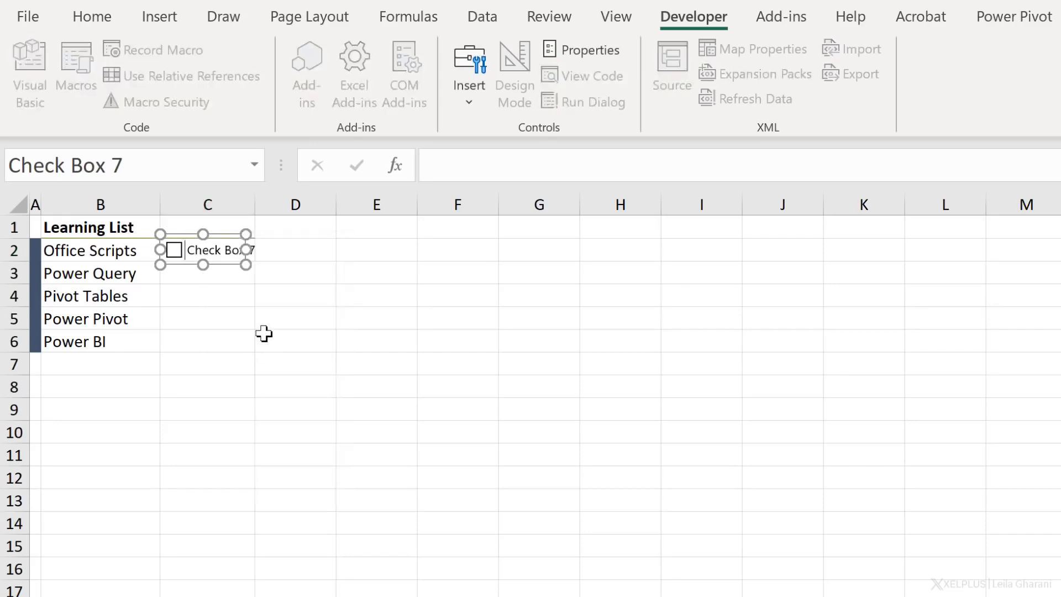
key(Delete)
key(Delete)
key(Delete)
key(Delete)
key(Delete)
key(Delete)
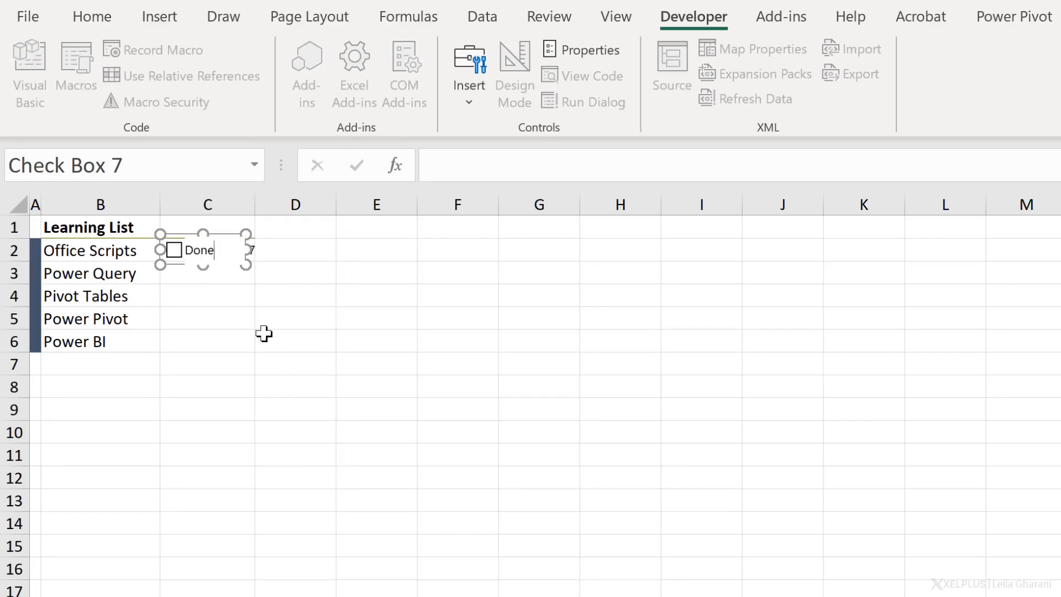
click(252, 312)
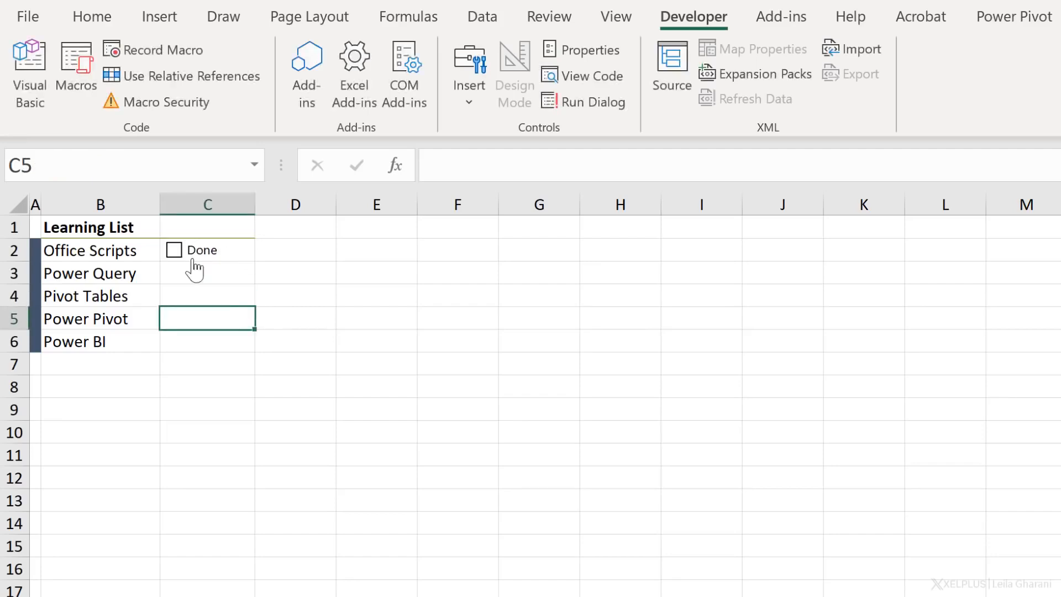
Fill cell C2 with its Done check box down to C6, so every learning item has one.
click(174, 251)
click(251, 253)
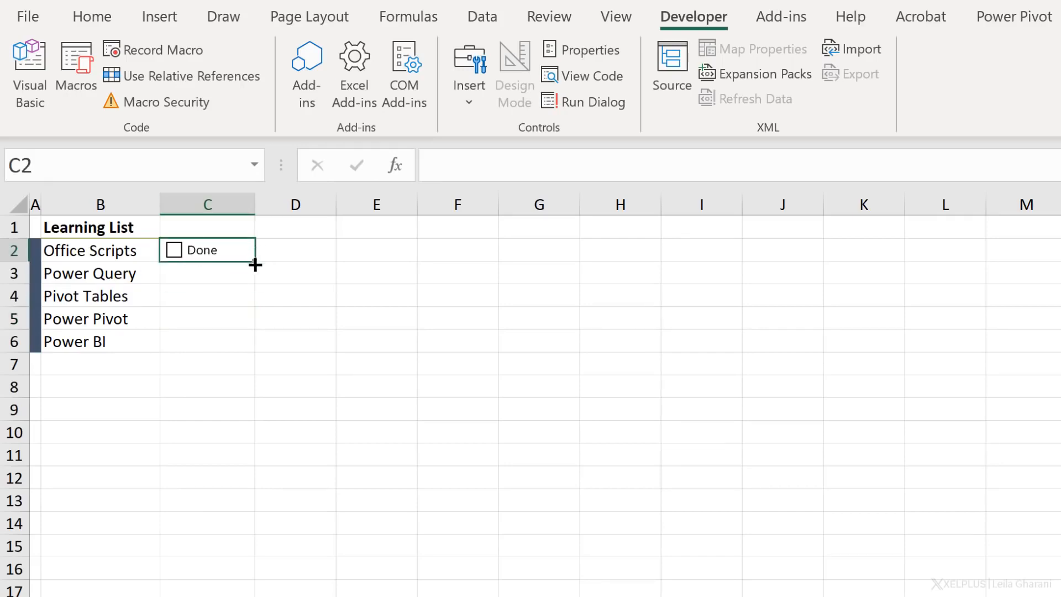
drag(257, 261, 251, 347)
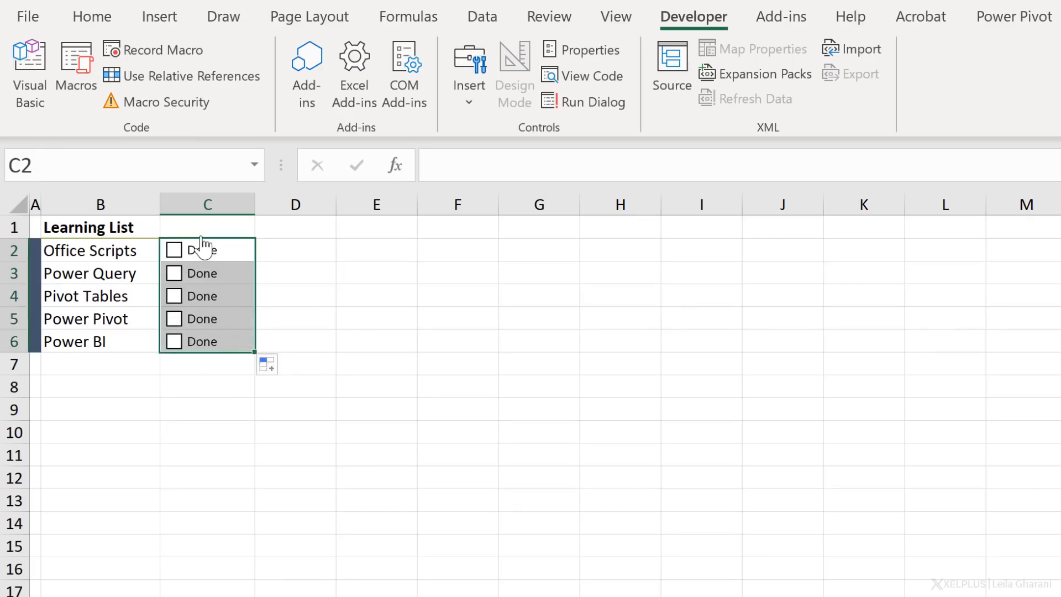
click(194, 382)
Test the copied check boxes by ticking the Power Query to Power BI items and clearing them again.
click(174, 342)
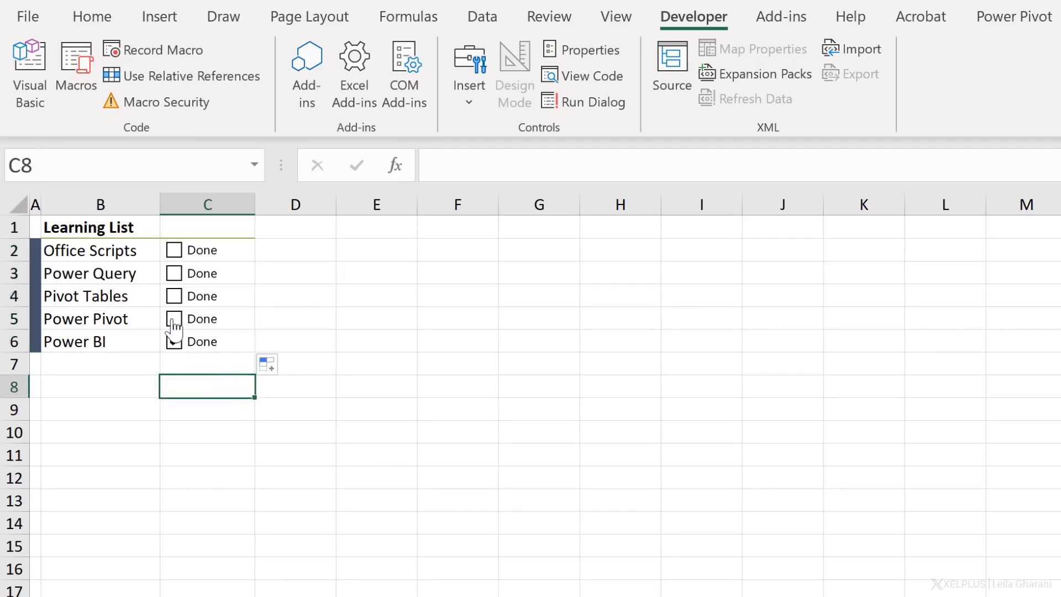
click(174, 319)
click(174, 296)
click(174, 274)
click(174, 342)
click(174, 319)
click(176, 297)
Link the Office Scripts check box to cell $D$2 through its control format settings.
right_click(196, 252)
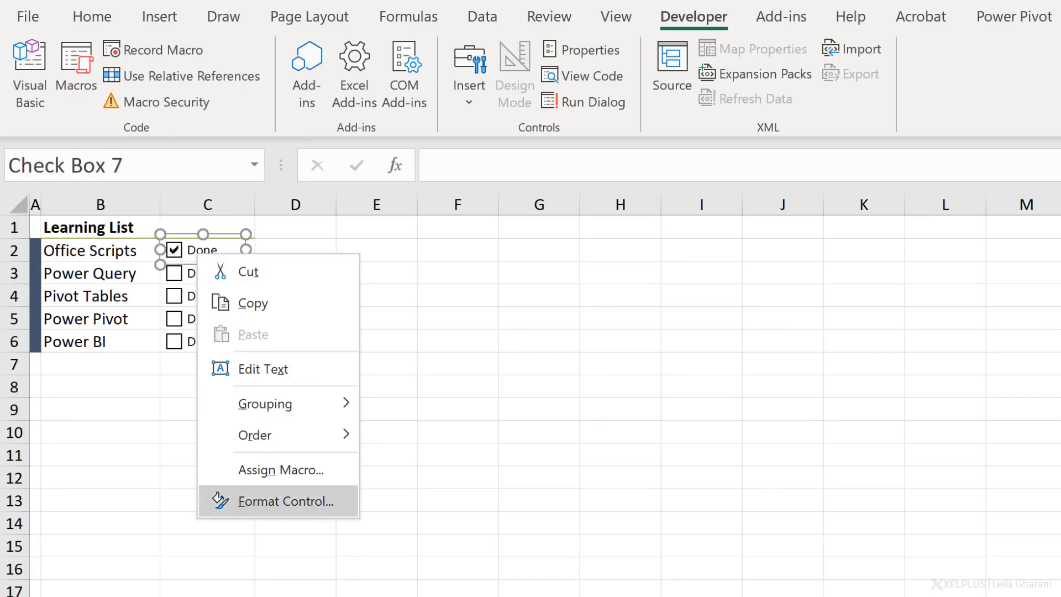
click(301, 504)
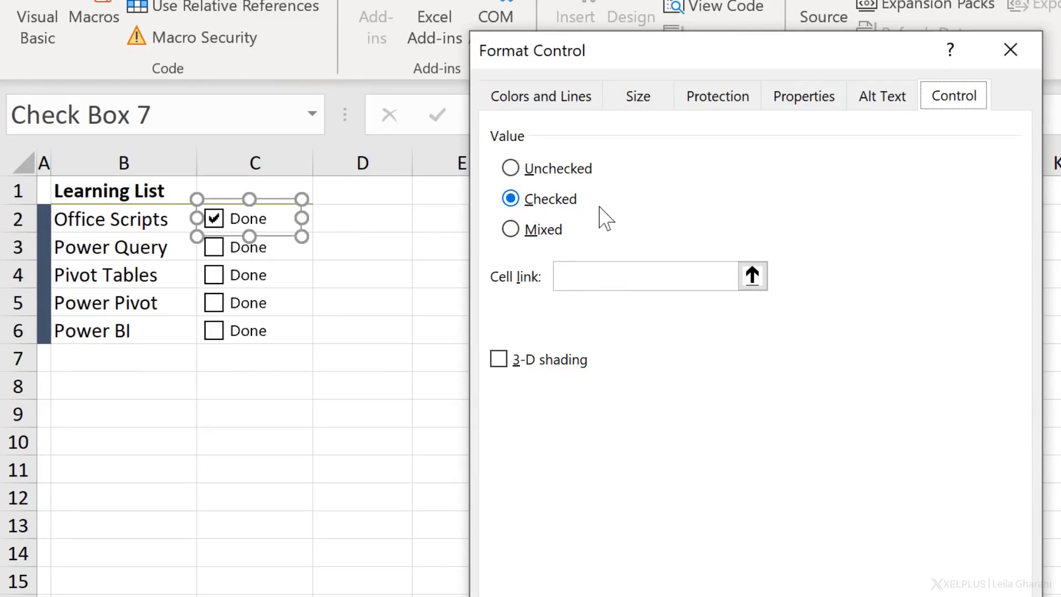
click(592, 285)
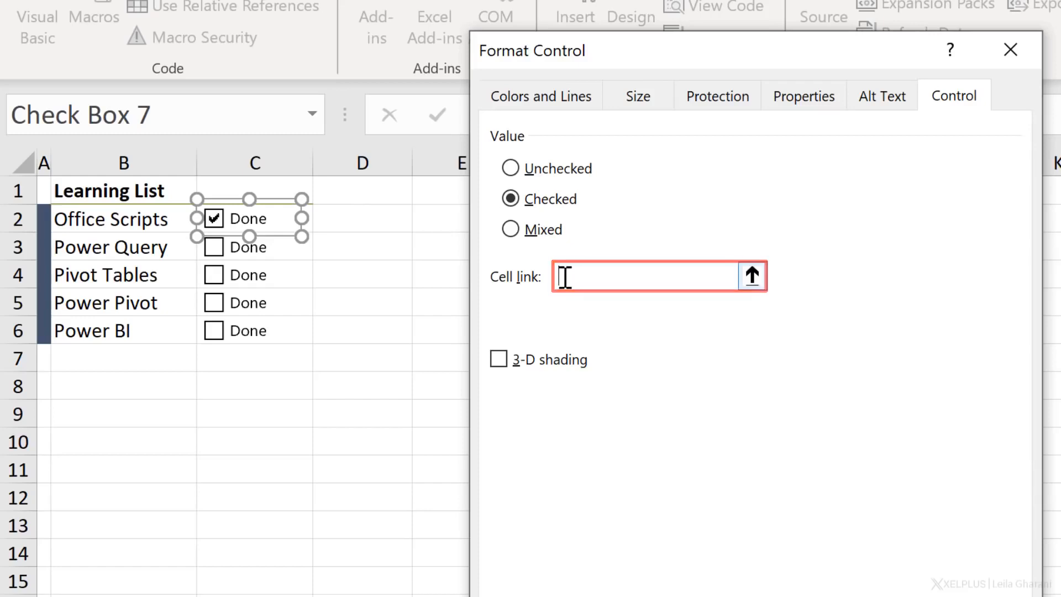
click(333, 220)
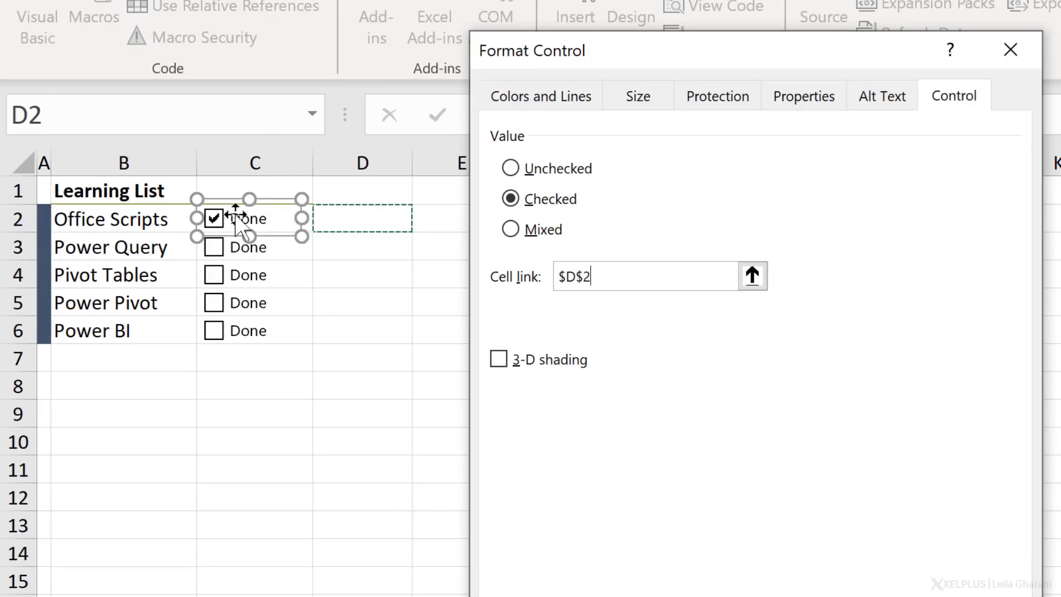
click(570, 275)
click(610, 275)
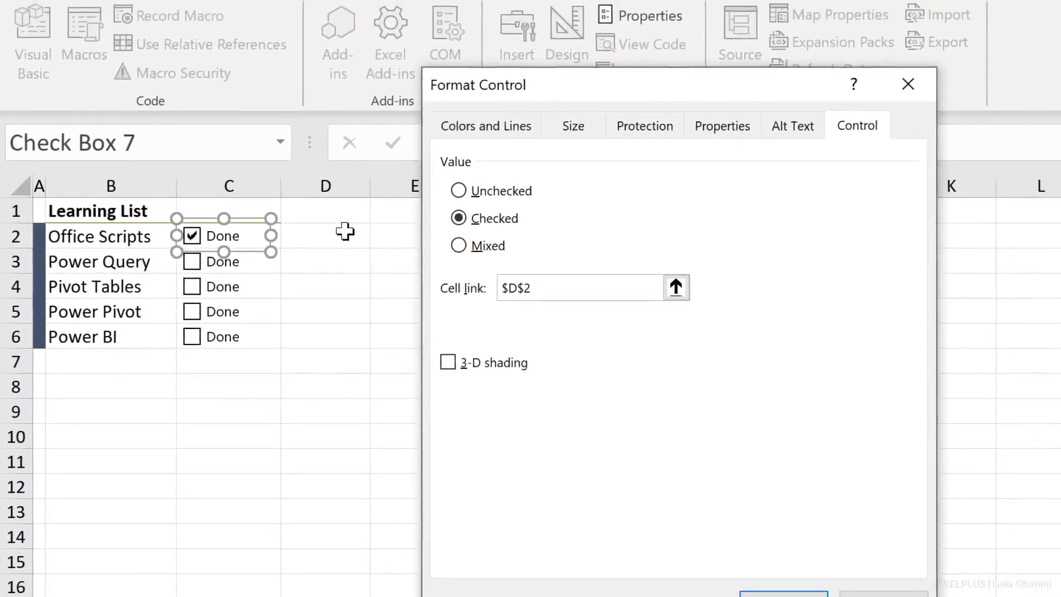
click(783, 594)
click(285, 276)
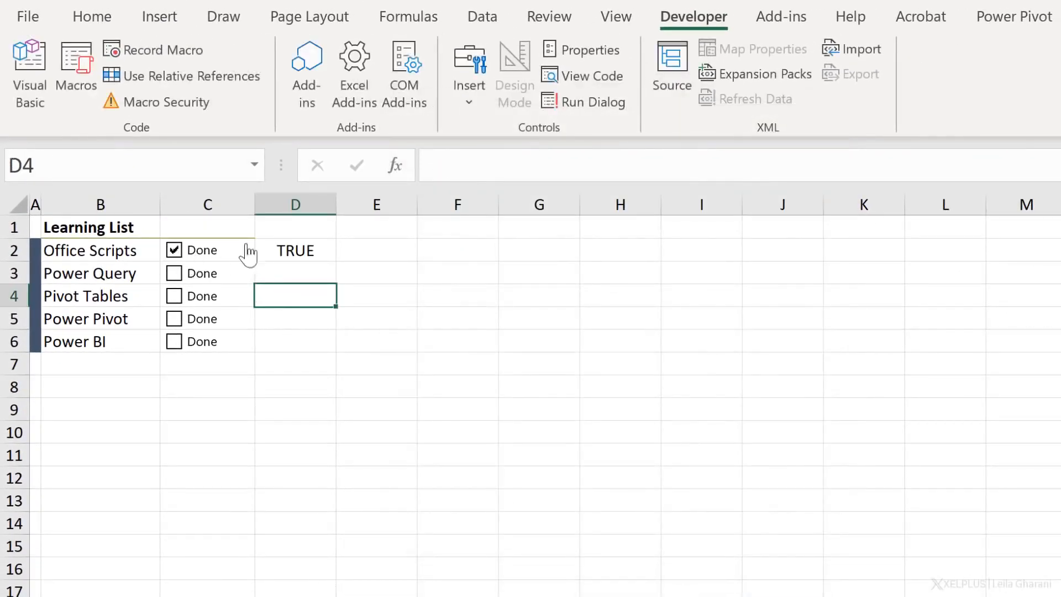
Test the Office Scripts check box's link by toggling it and deleting the value in D2, leaving the box unticked.
click(174, 250)
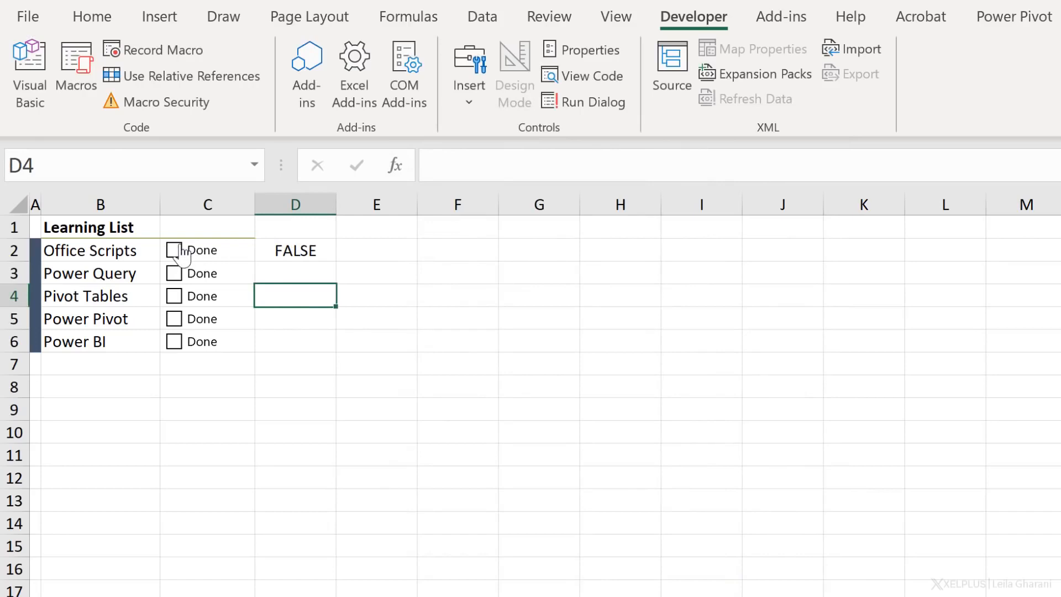
click(298, 257)
key(Delete)
click(362, 347)
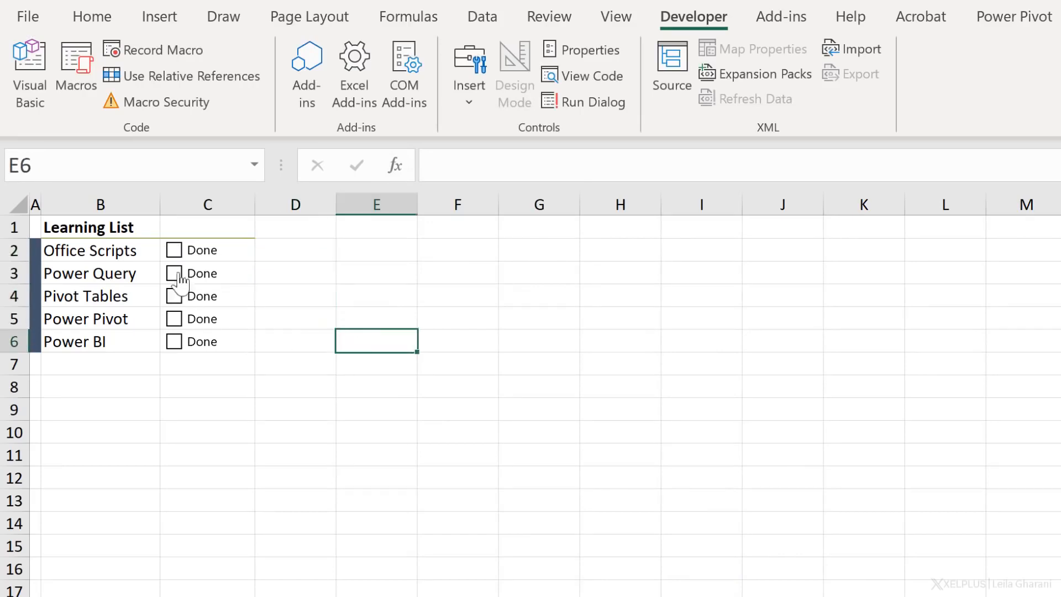
click(174, 250)
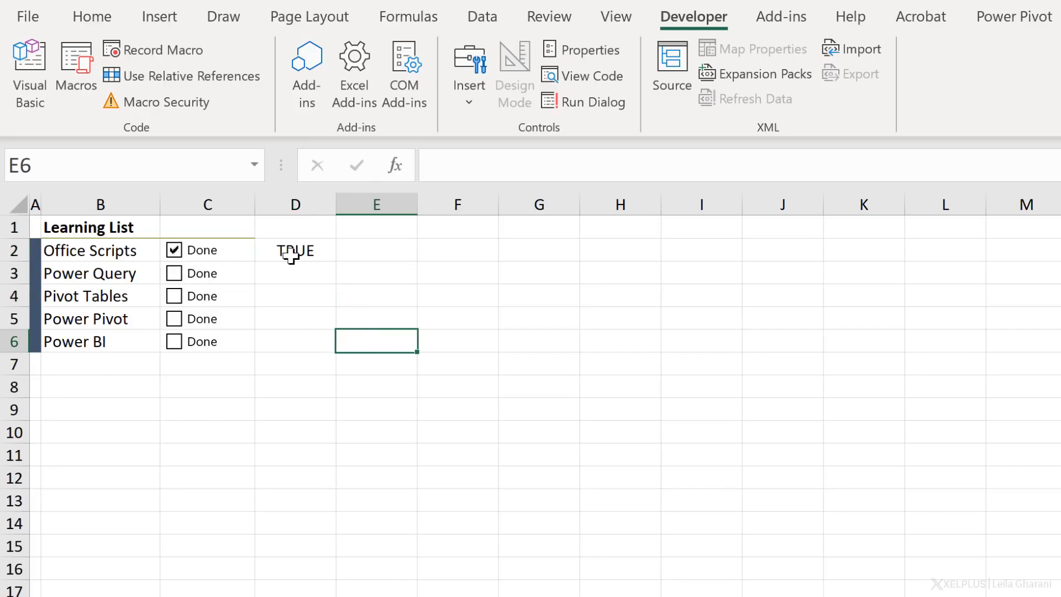
click(176, 250)
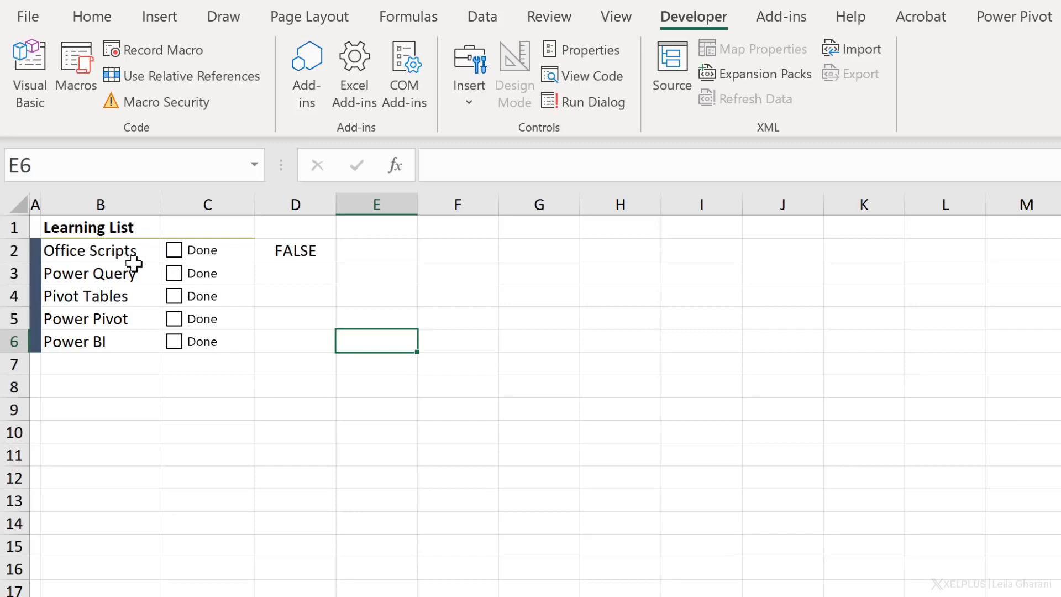
Change the Office Scripts check box's cell link to C2, without dollar signs, in its control format settings.
right_click(195, 252)
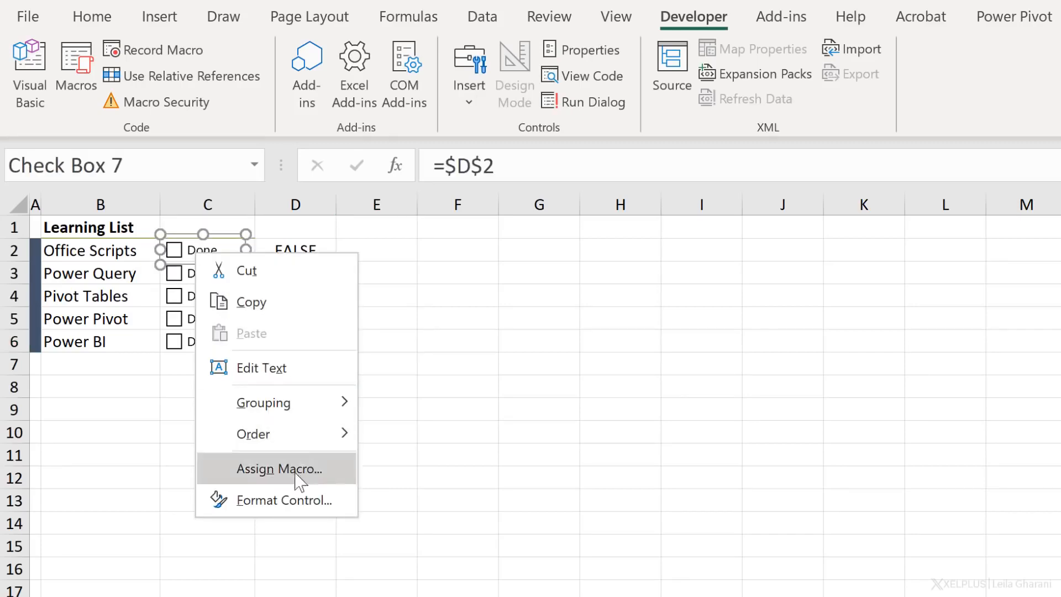
click(293, 500)
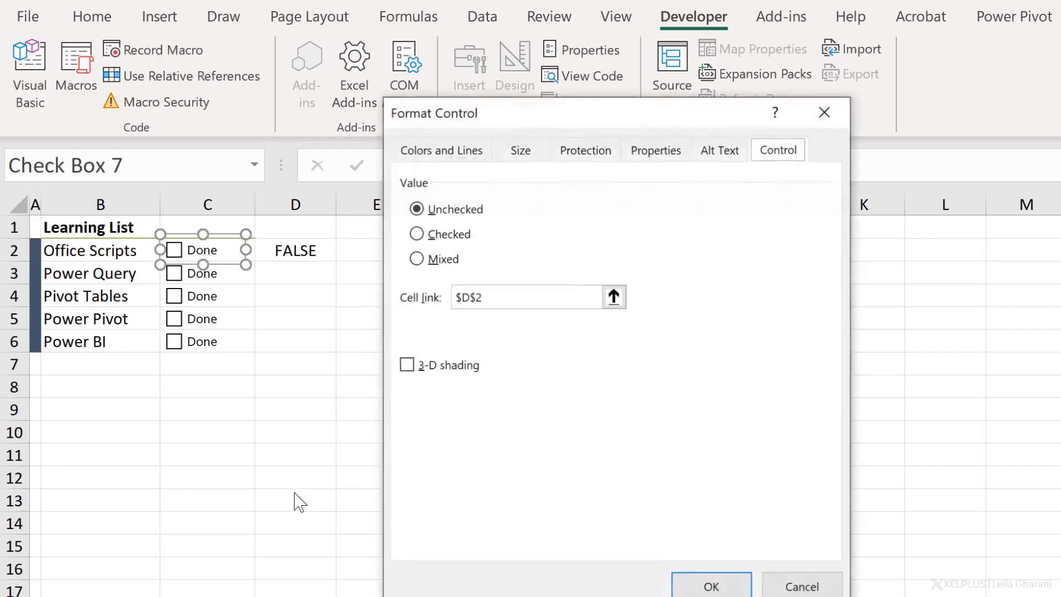
click(467, 297)
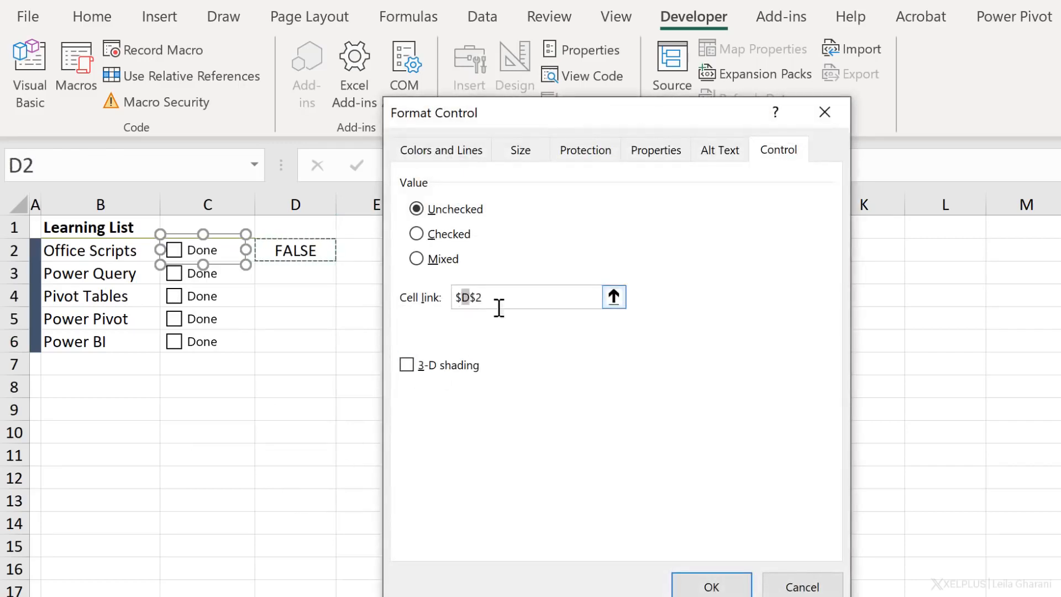
text(c)
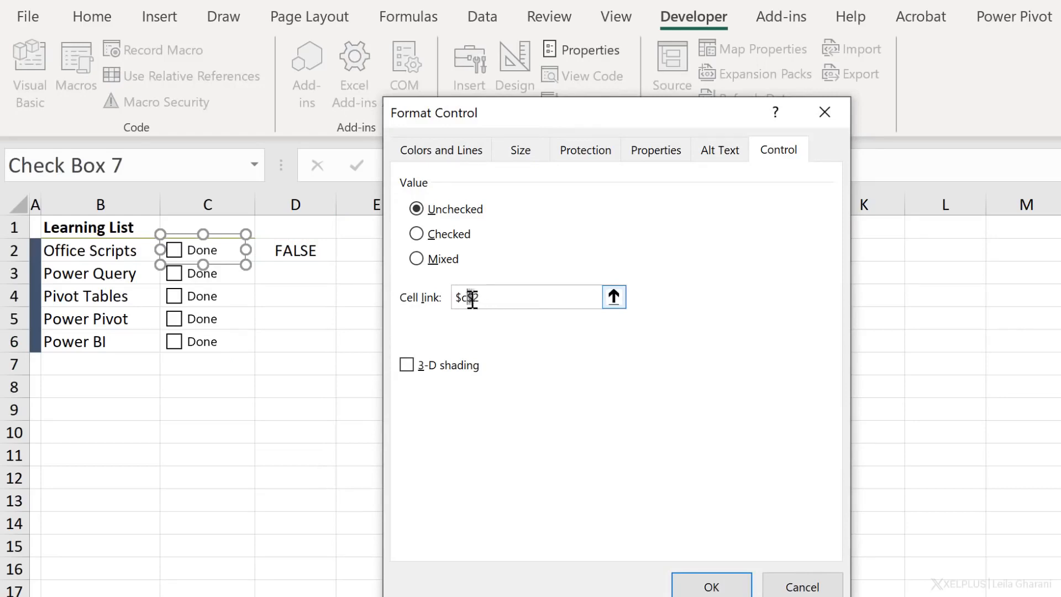
key(BackSpace)
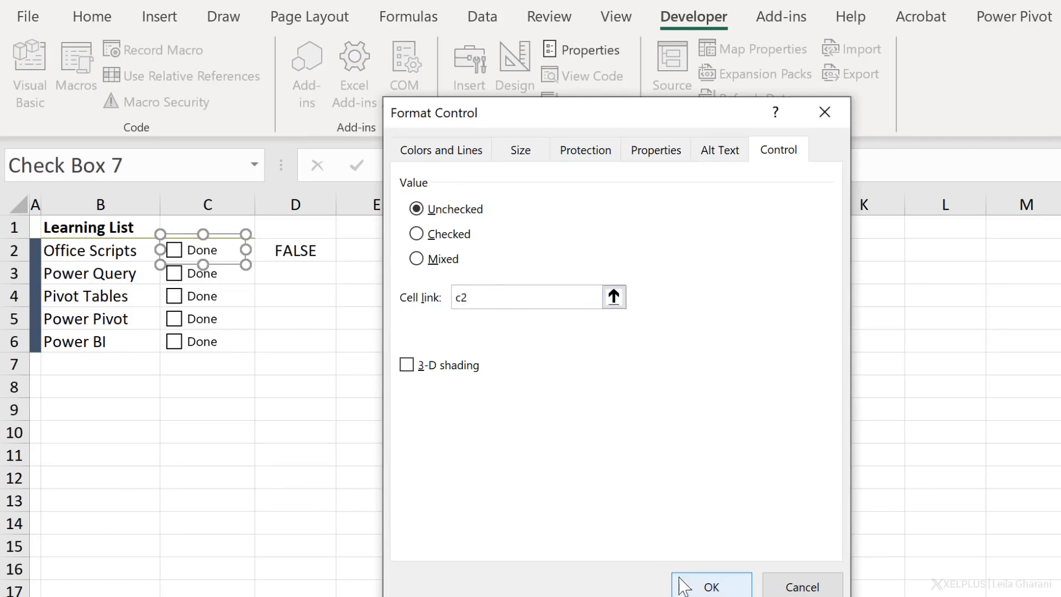
click(707, 585)
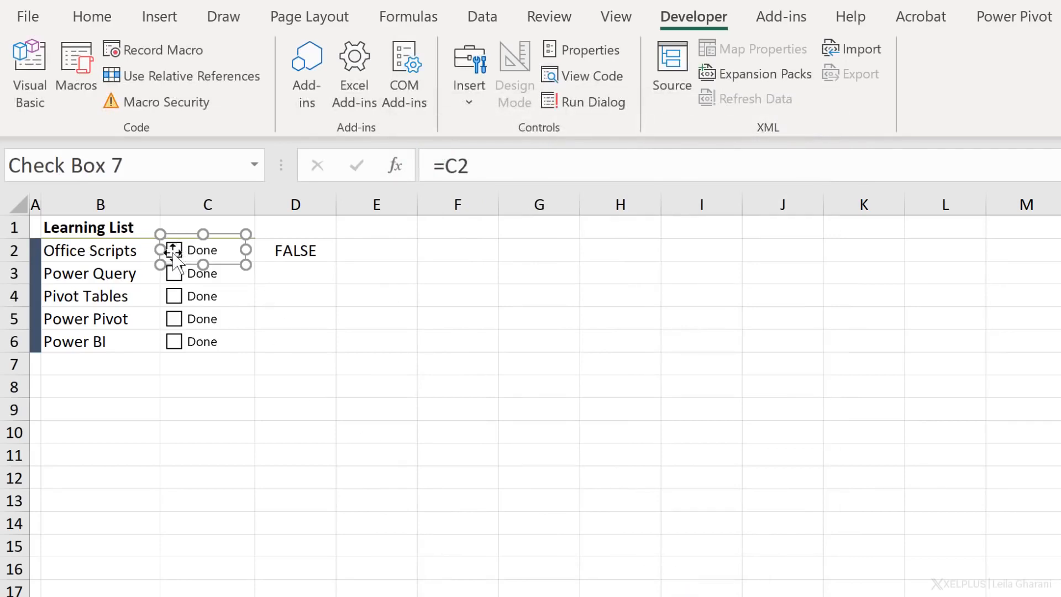
Test the Office Scripts check box's new link by toggling it, and delete the leftover value in D2.
click(261, 302)
click(171, 252)
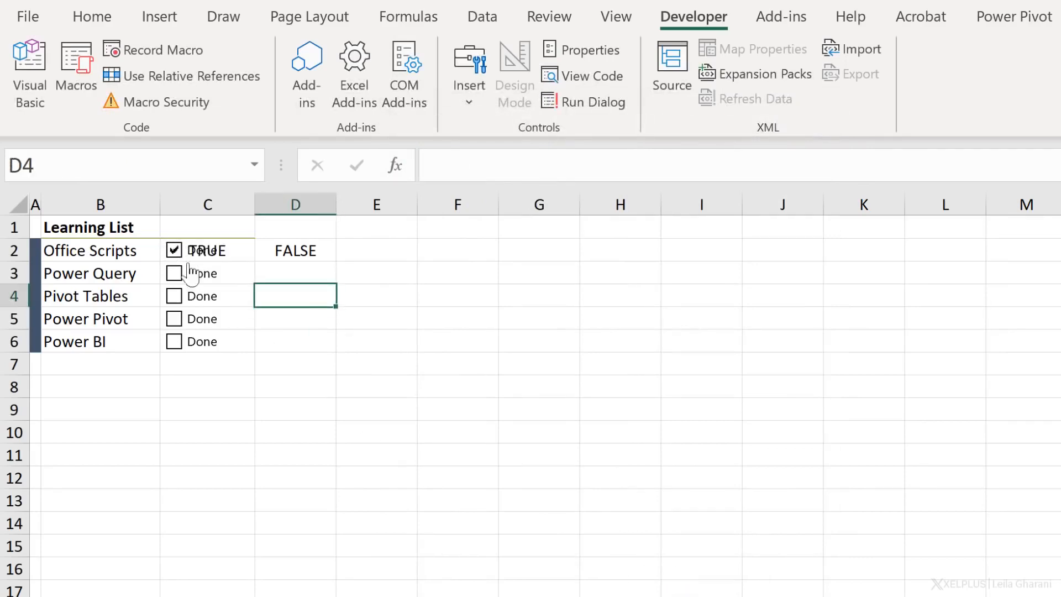
click(278, 250)
key(Delete)
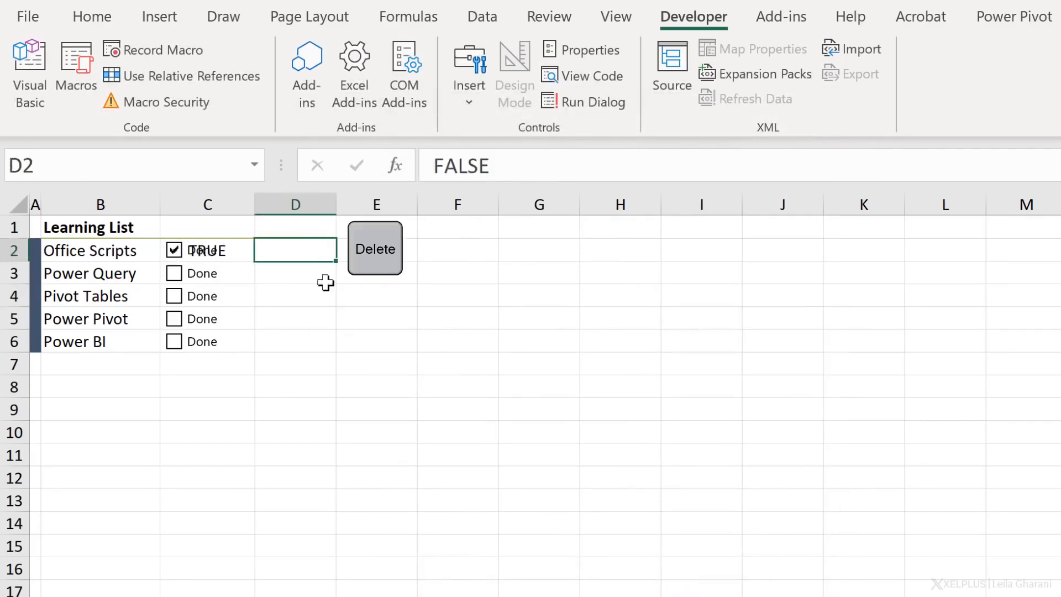
click(343, 290)
click(175, 251)
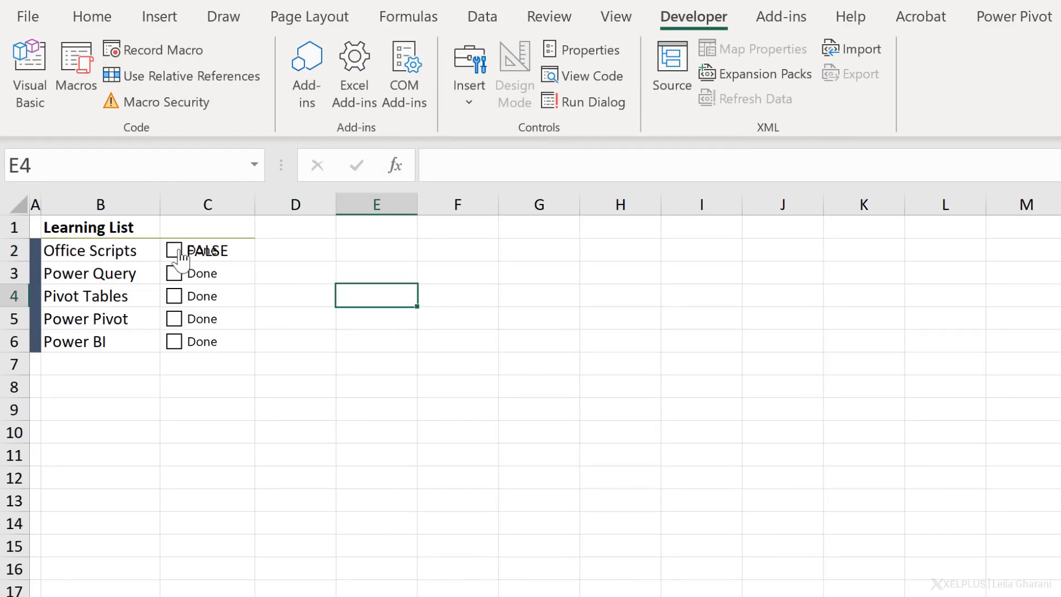
click(174, 252)
click(174, 252)
Set the font colour of cell C2 to white to hide the linked value behind the check box.
click(273, 251)
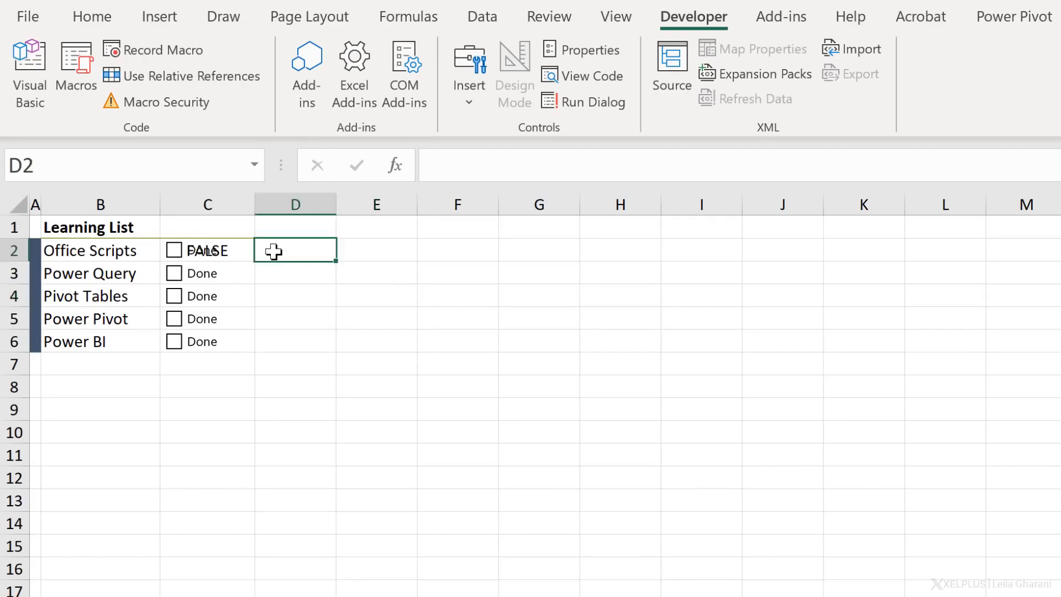
key(Left)
click(90, 18)
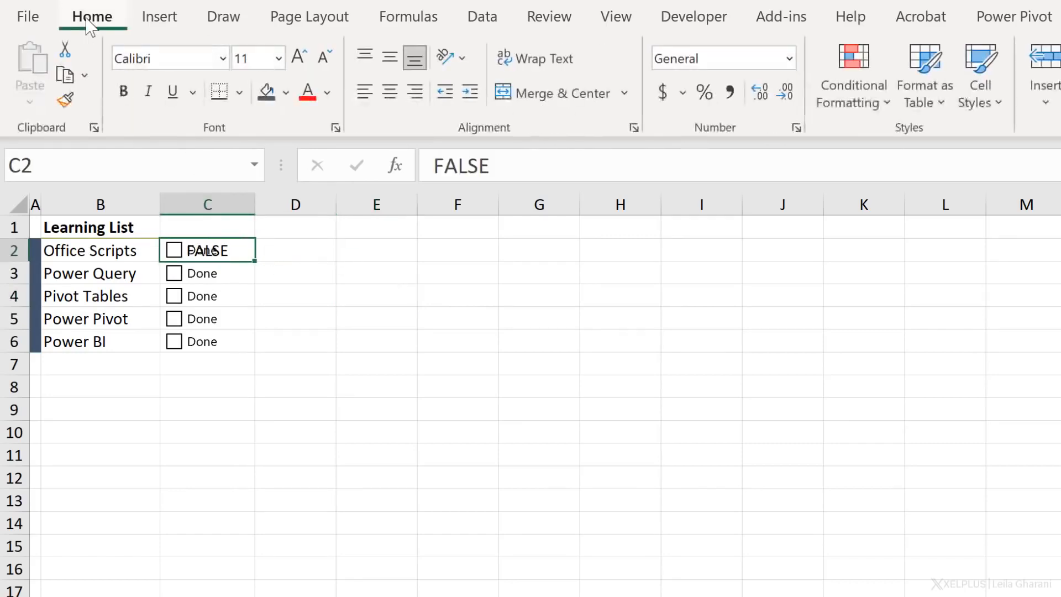
click(327, 92)
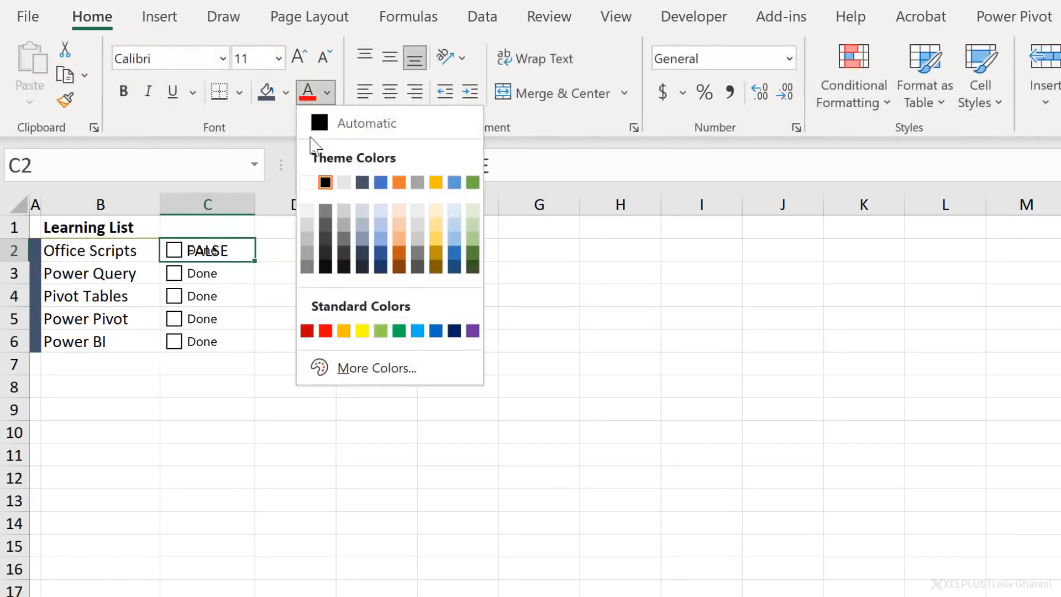
click(306, 182)
click(282, 271)
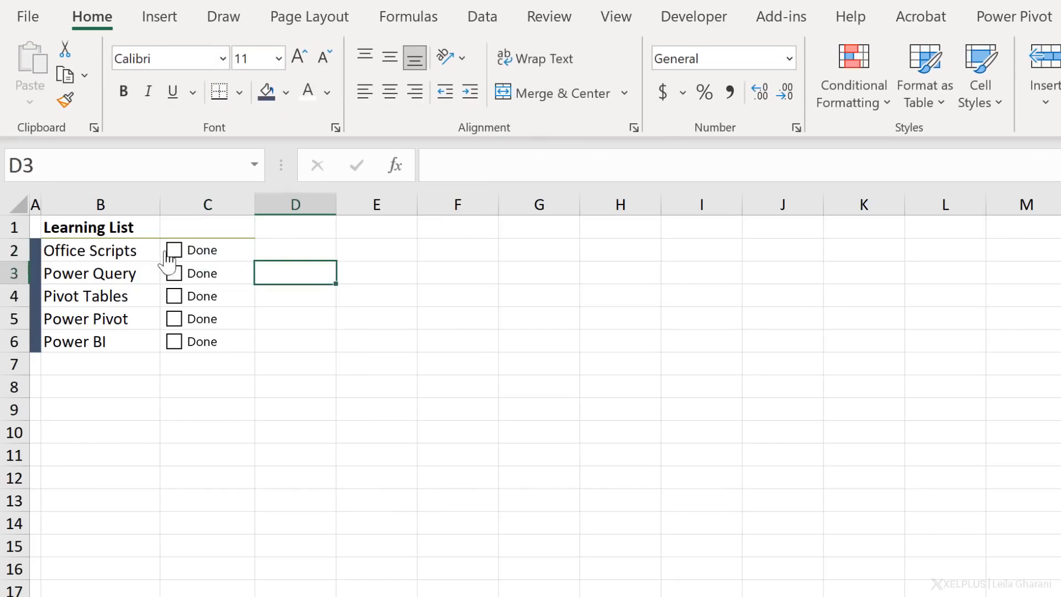
Paste a copy of the Office Scripts check box below the list to inspect its cell link, and delete the copy.
right_click(193, 255)
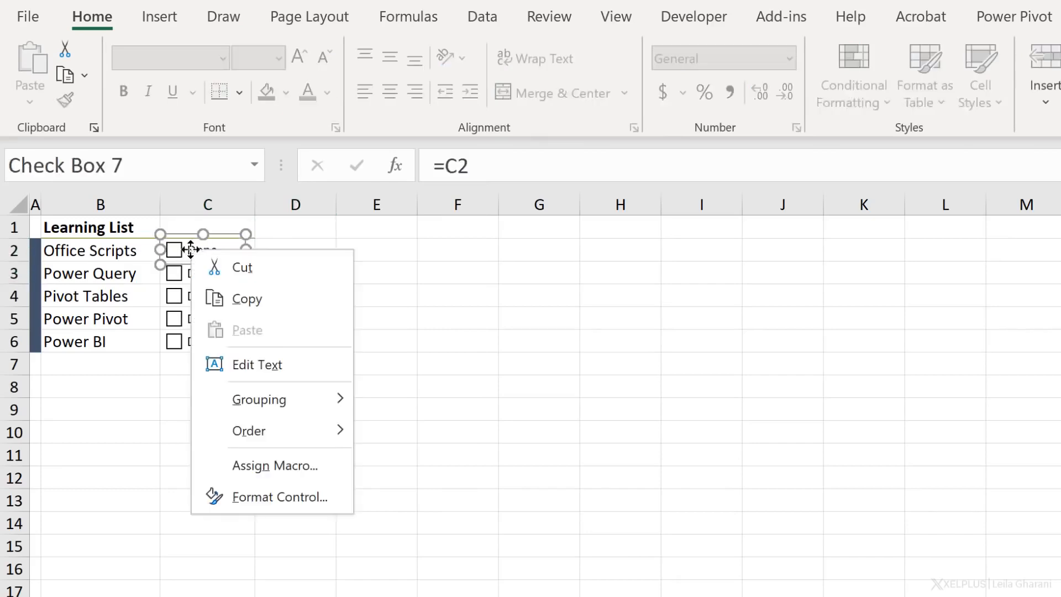
click(254, 297)
click(224, 426)
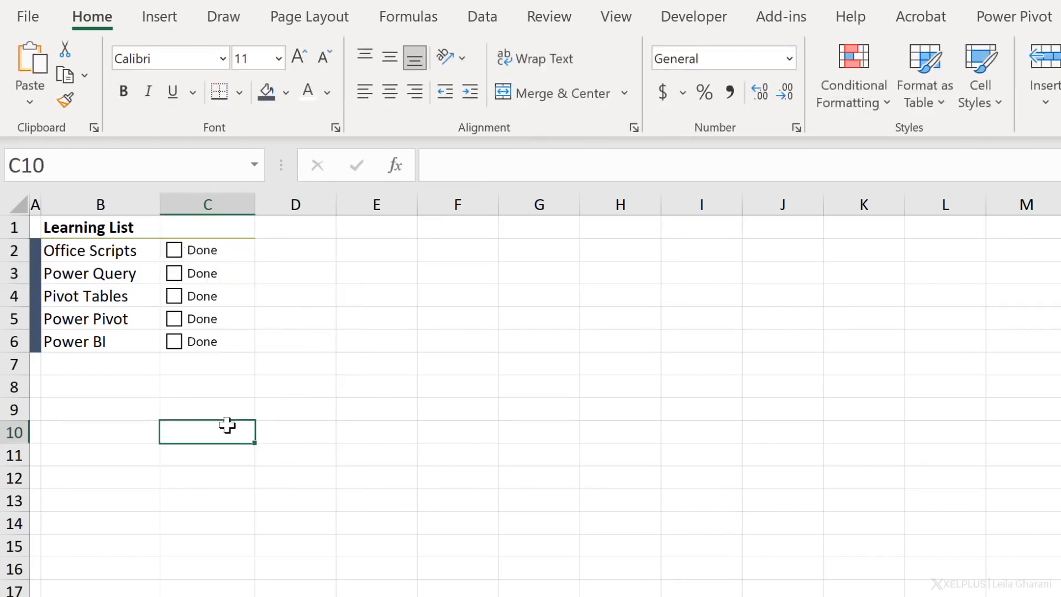
key(ctrl+v)
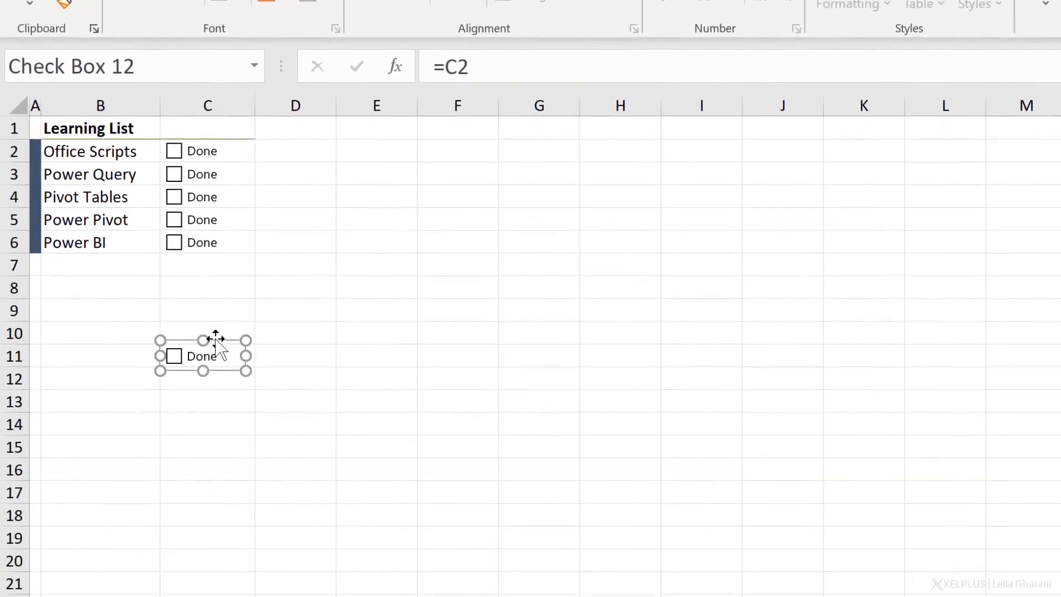
right_click(216, 339)
click(301, 589)
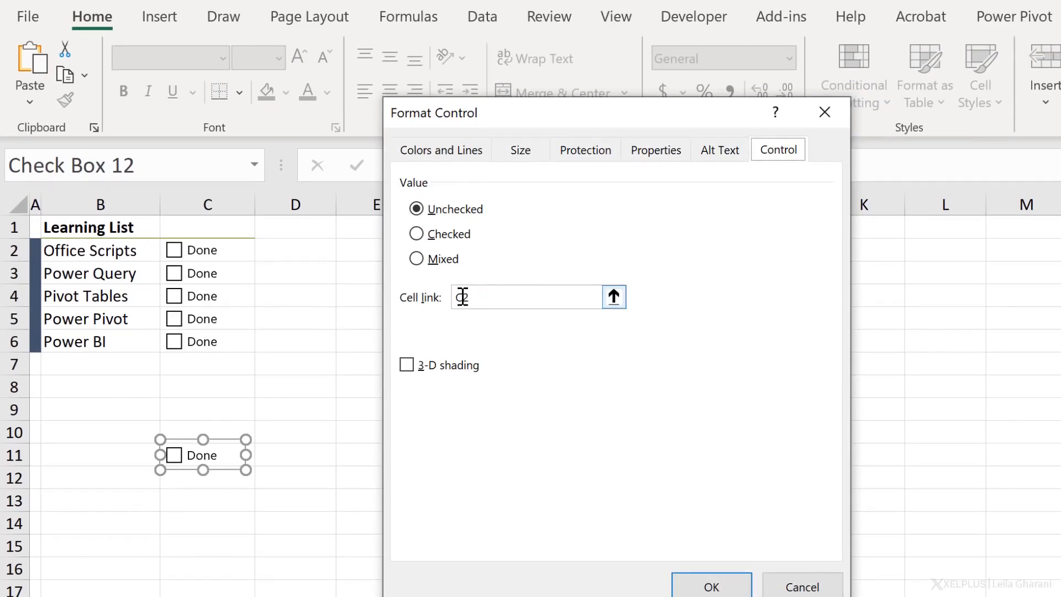
click(711, 587)
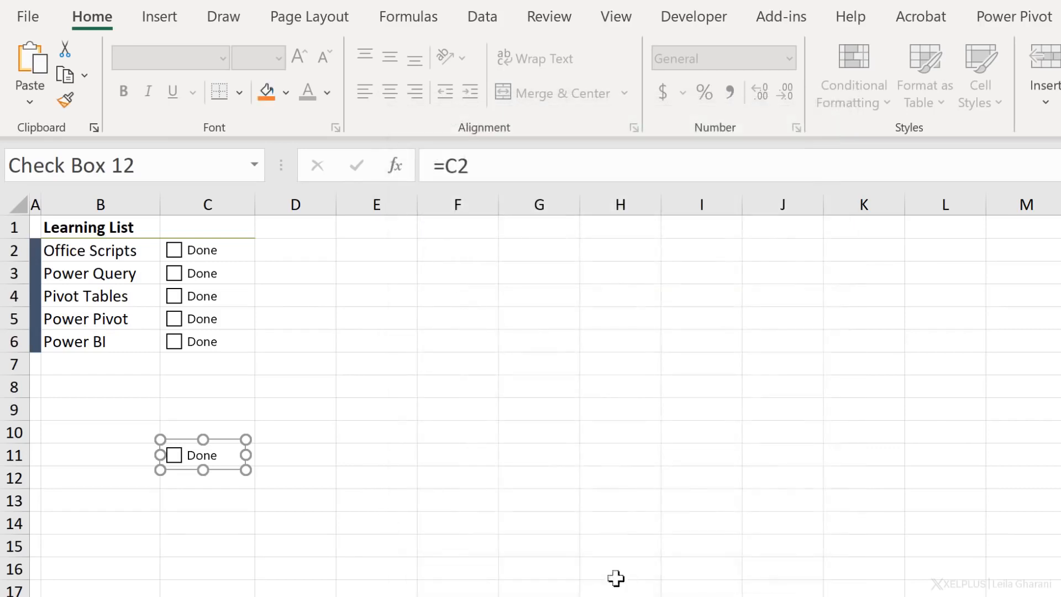
key(Delete)
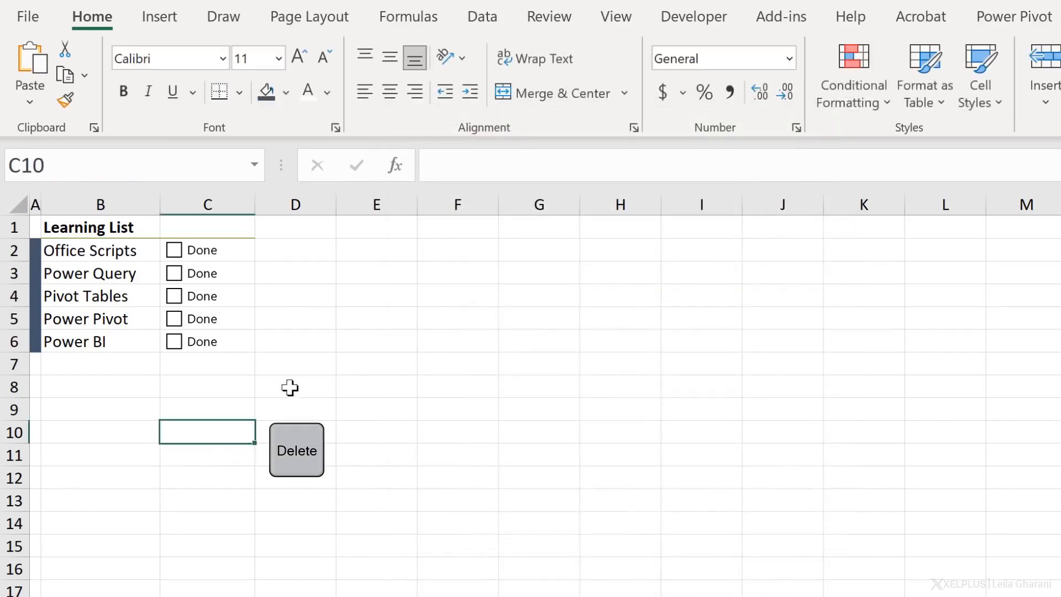
Link the Power Query check box to cell C3 through its control format settings.
click(314, 339)
right_click(197, 272)
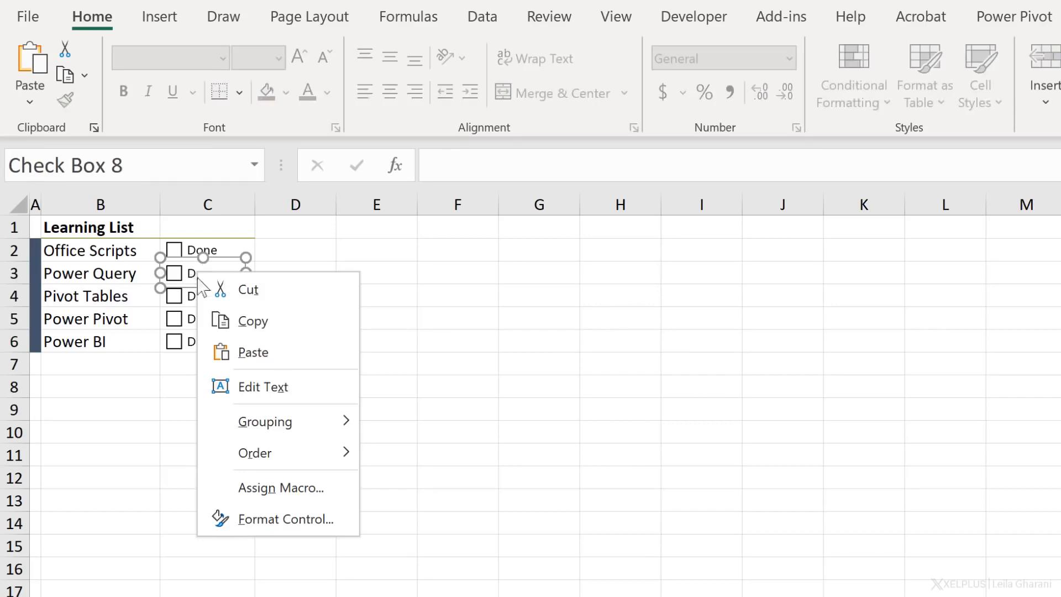
click(290, 512)
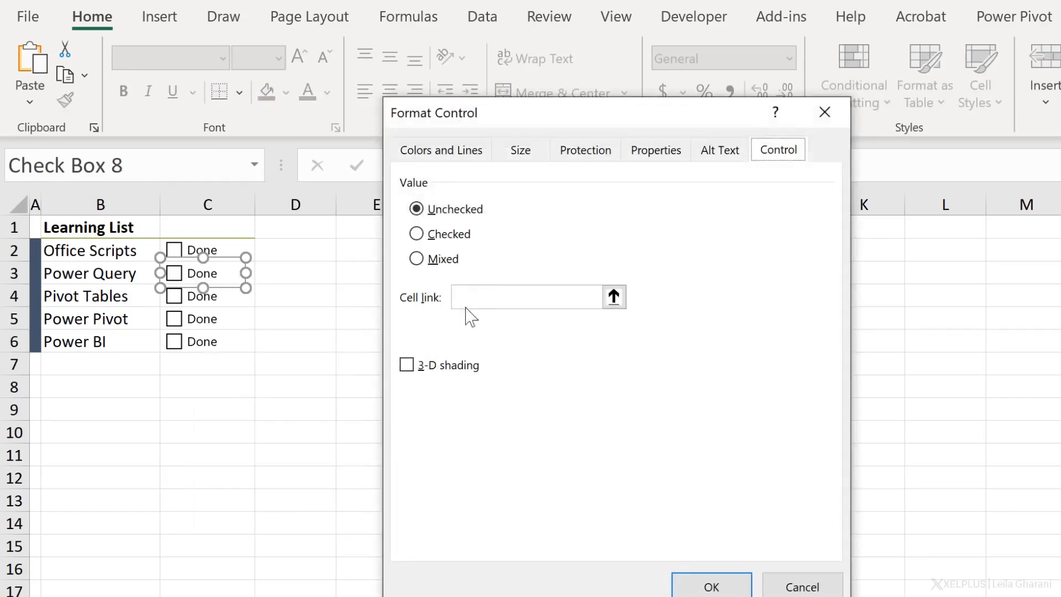
click(454, 297)
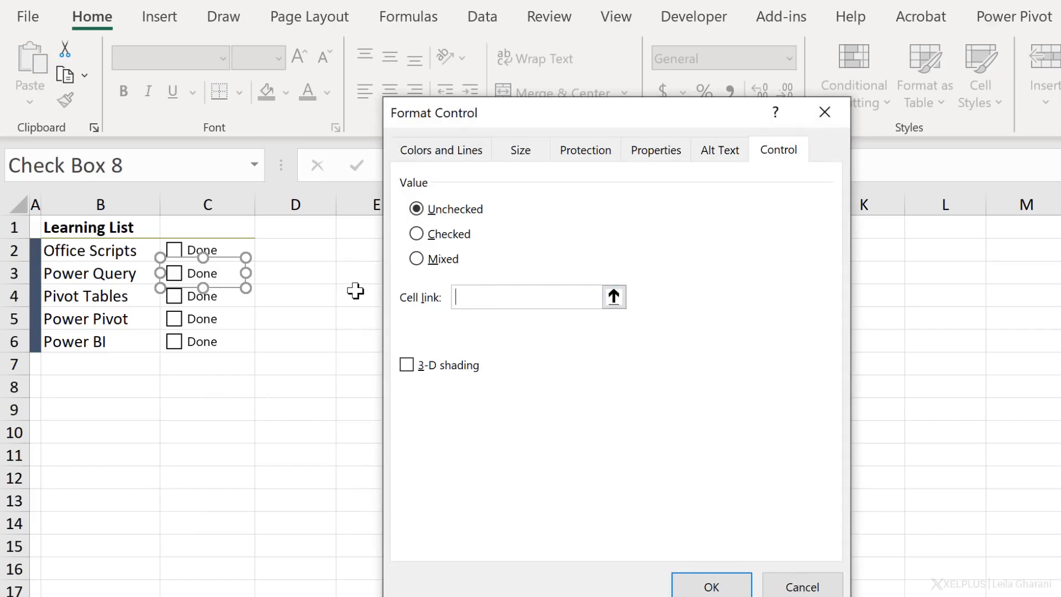
click(685, 590)
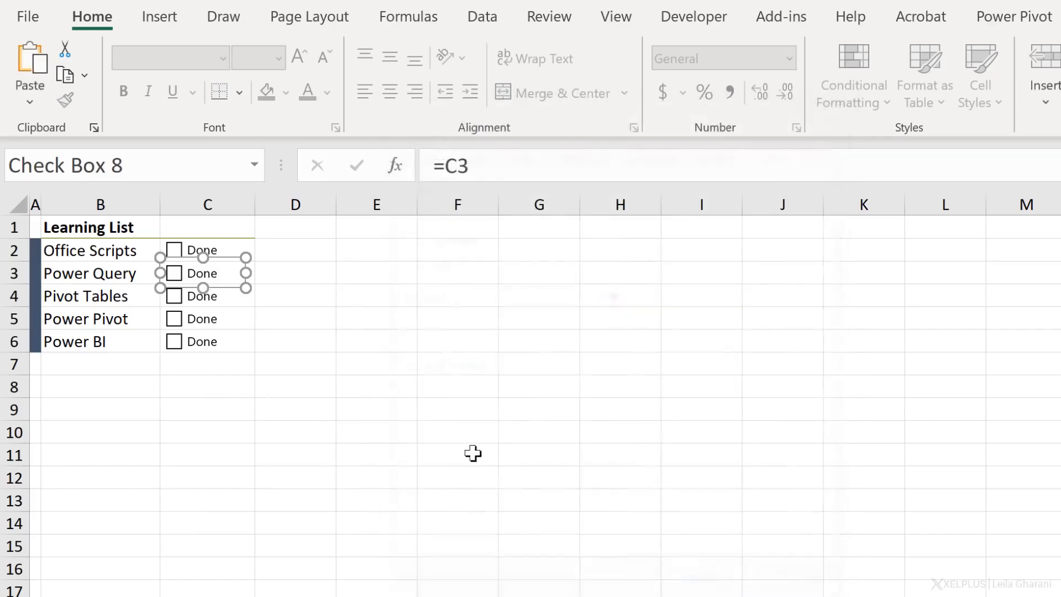
Link the Pivot Tables check box to cell C4 through its control format settings.
ctrl+click(197, 297)
right_click(198, 297)
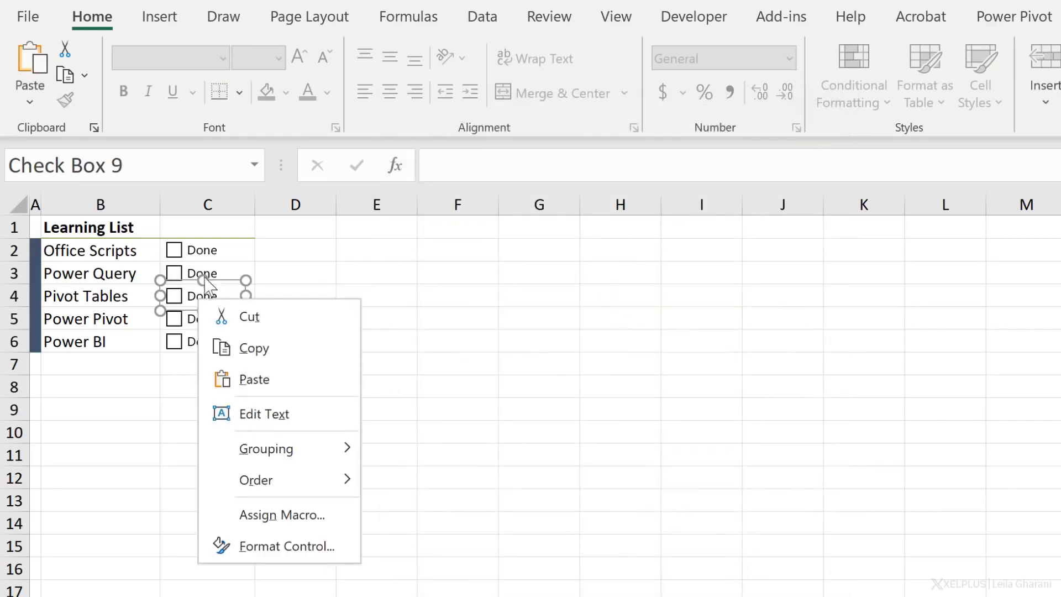
key(Escape)
key(ctrl+1)
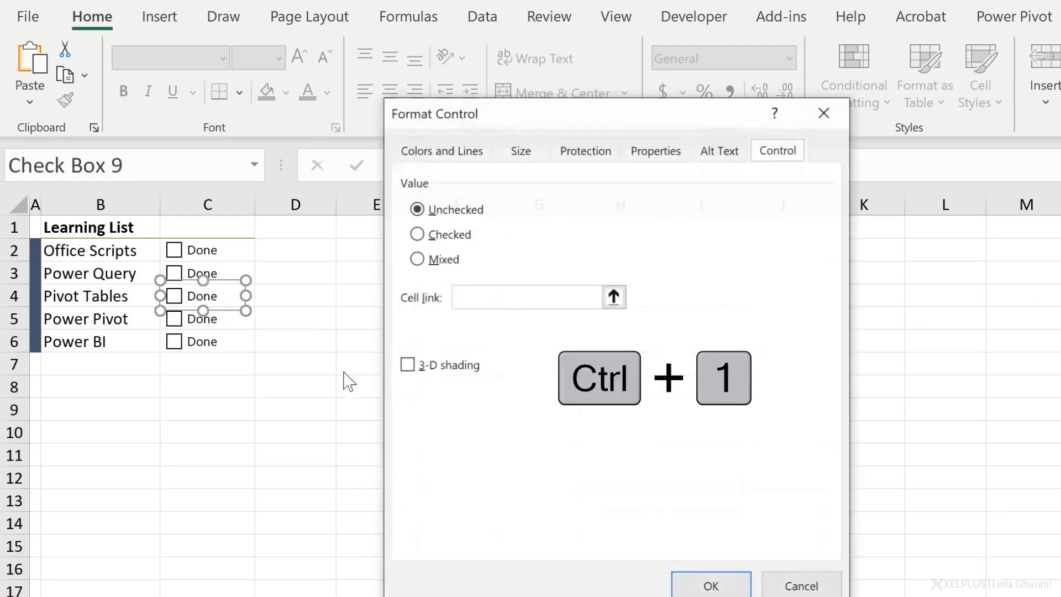
click(464, 298)
text(c4)
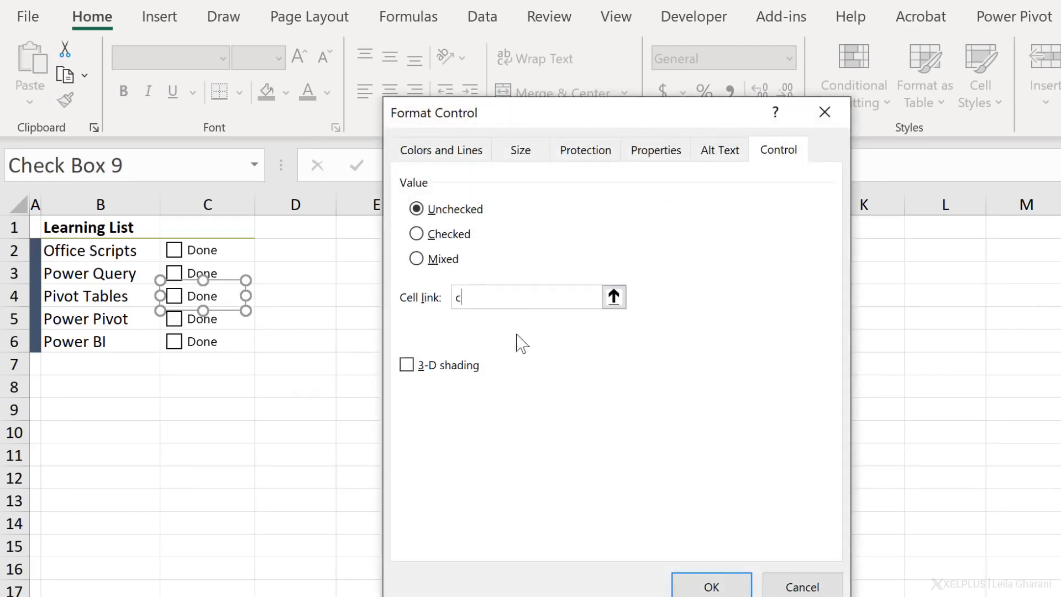
click(685, 589)
Link the Power Pivot check box to cell C5 through its control format settings.
key(Tab)
key(ctrl+1)
click(464, 297)
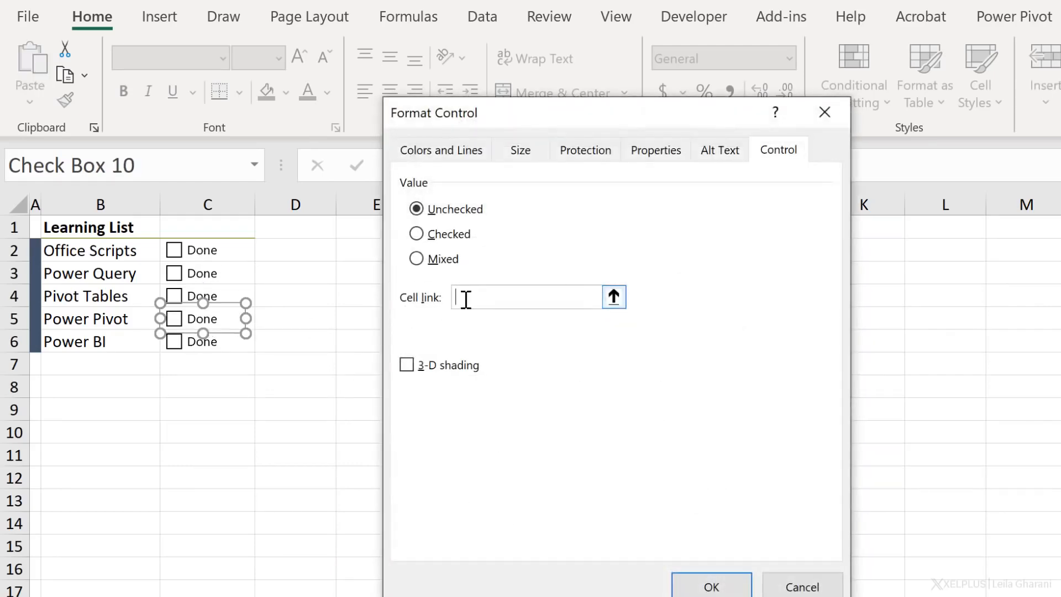
text(c5)
key(Return)
Link the Power BI check box to cell C6 through its control format settings.
key(Tab)
key(ctrl+1)
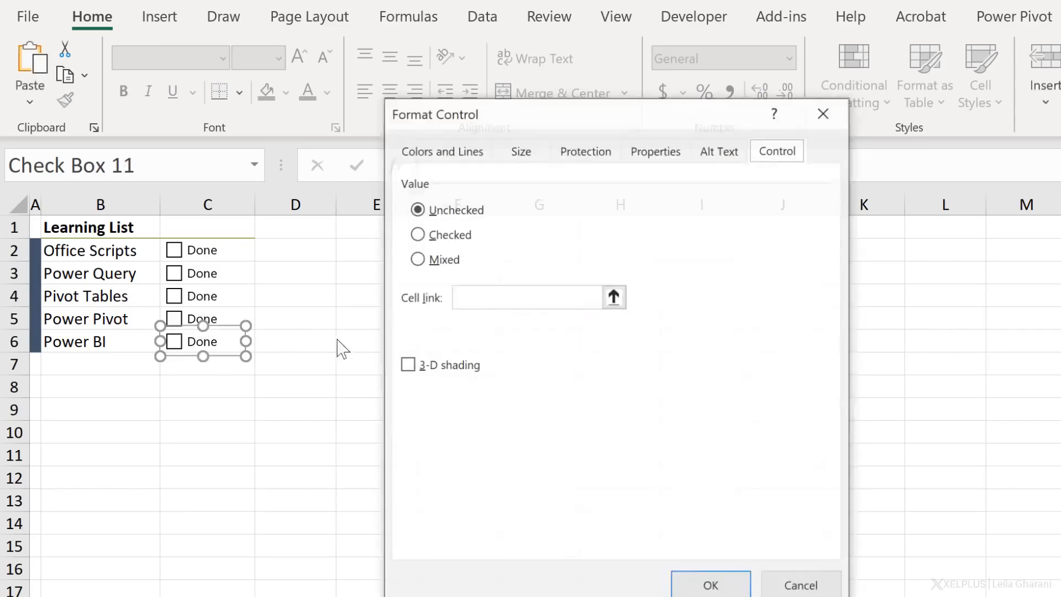
click(473, 303)
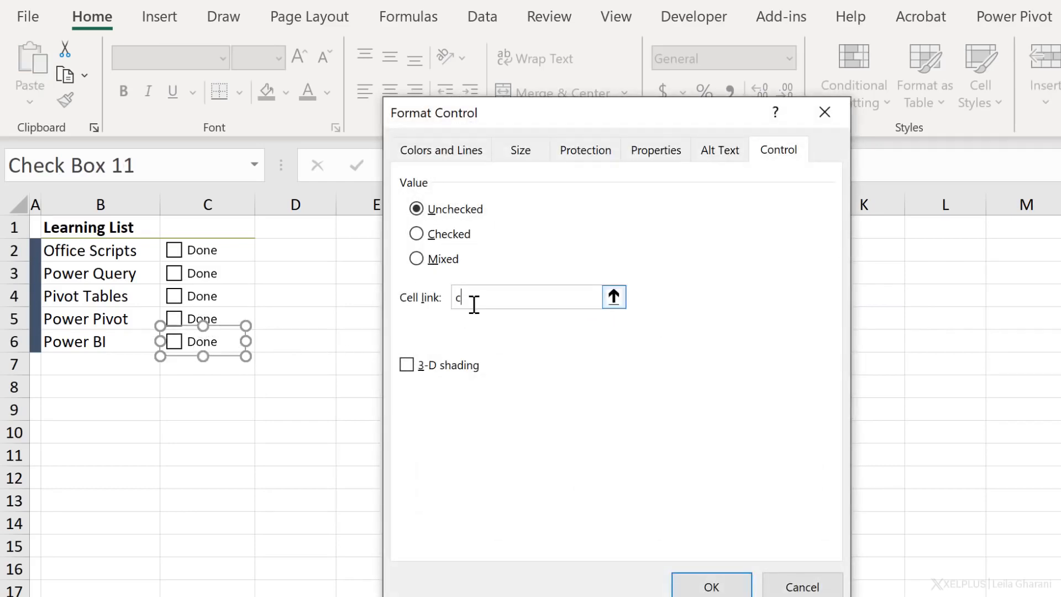
key(Return)
click(282, 469)
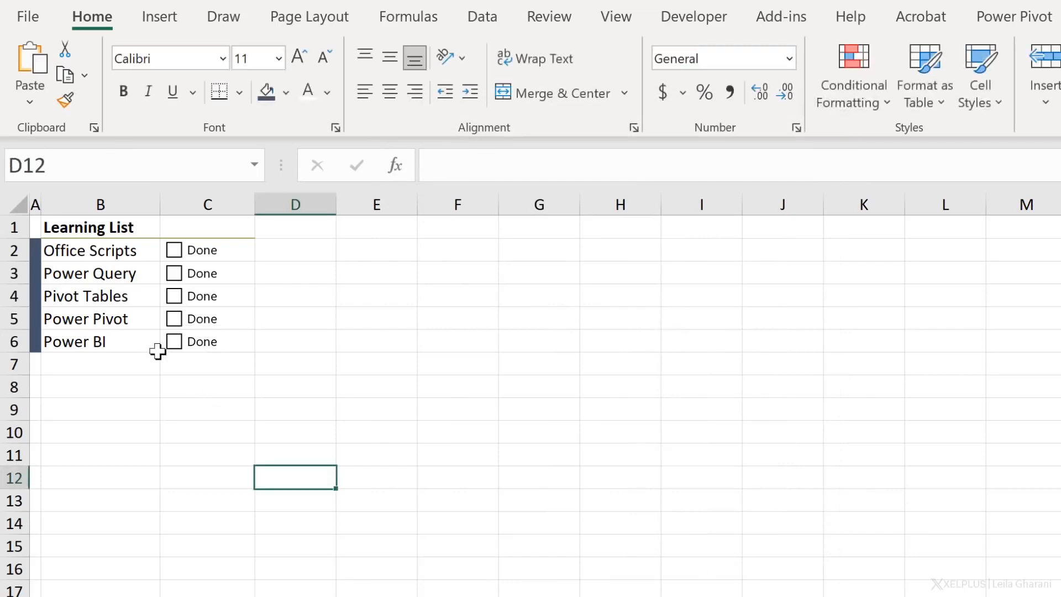
Test the new cell links by ticking the Power BI, Power Pivot, Pivot Tables and Power Query check boxes.
click(174, 341)
click(174, 319)
click(174, 296)
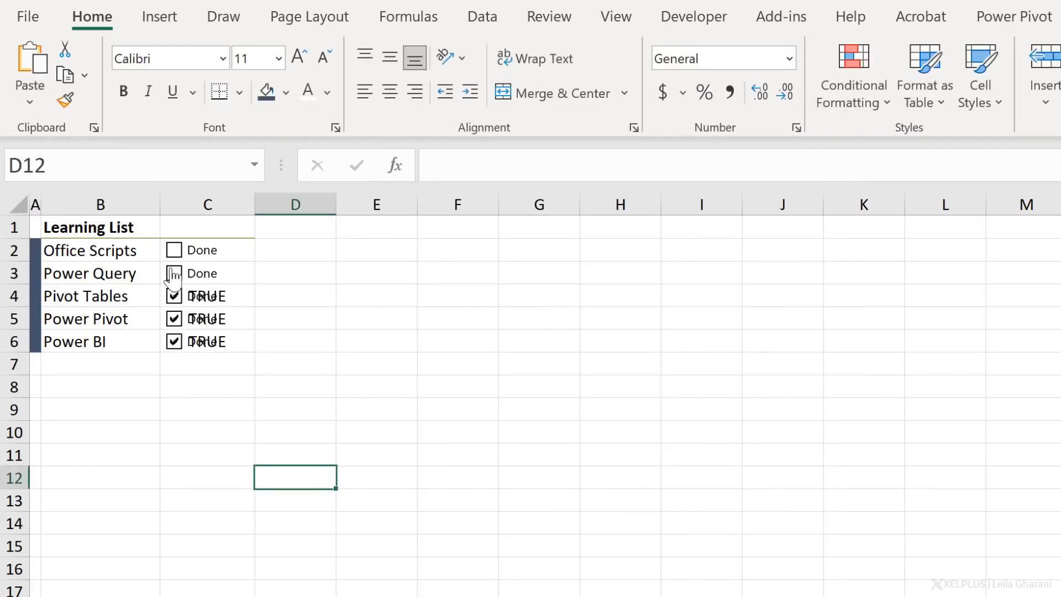
click(174, 273)
Apply the white font colour to cells C3:C6 to hide the linked values behind the check boxes.
click(263, 348)
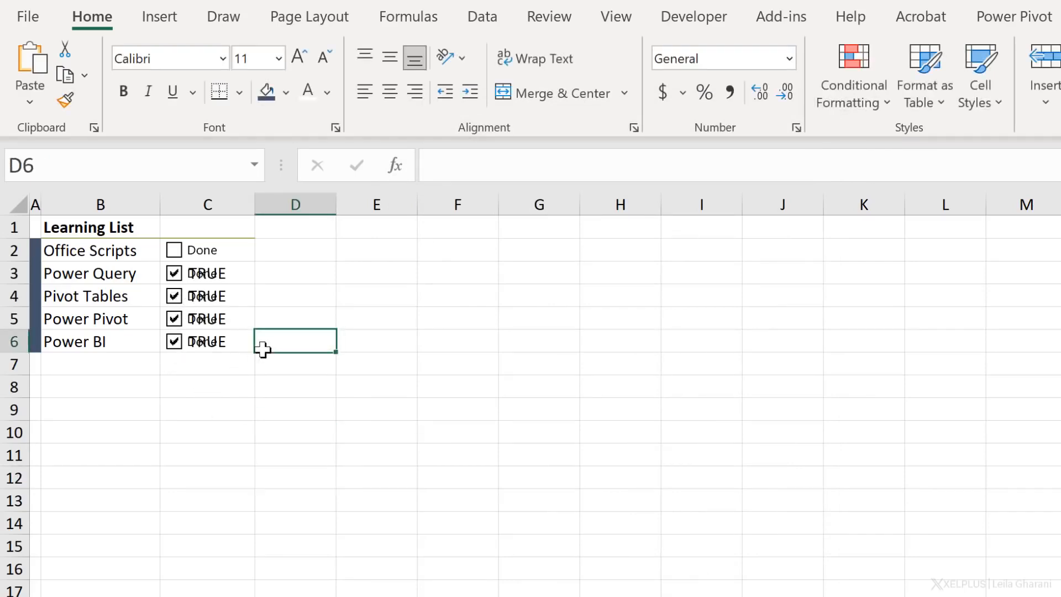
click(238, 348)
key(shift+Up)
key(shift+Up)
key(shift+Up)
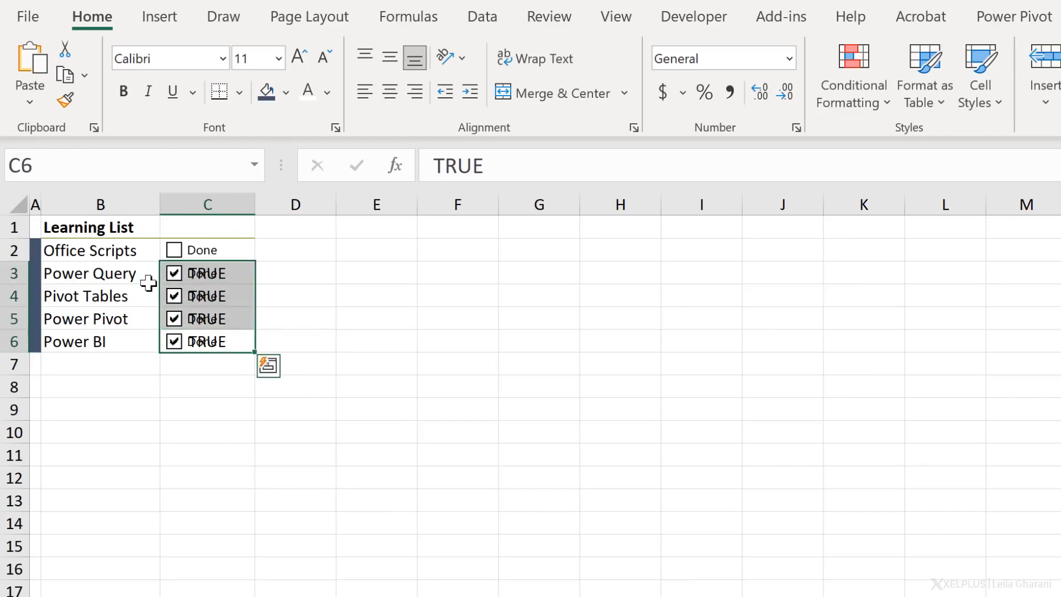
click(307, 91)
click(269, 409)
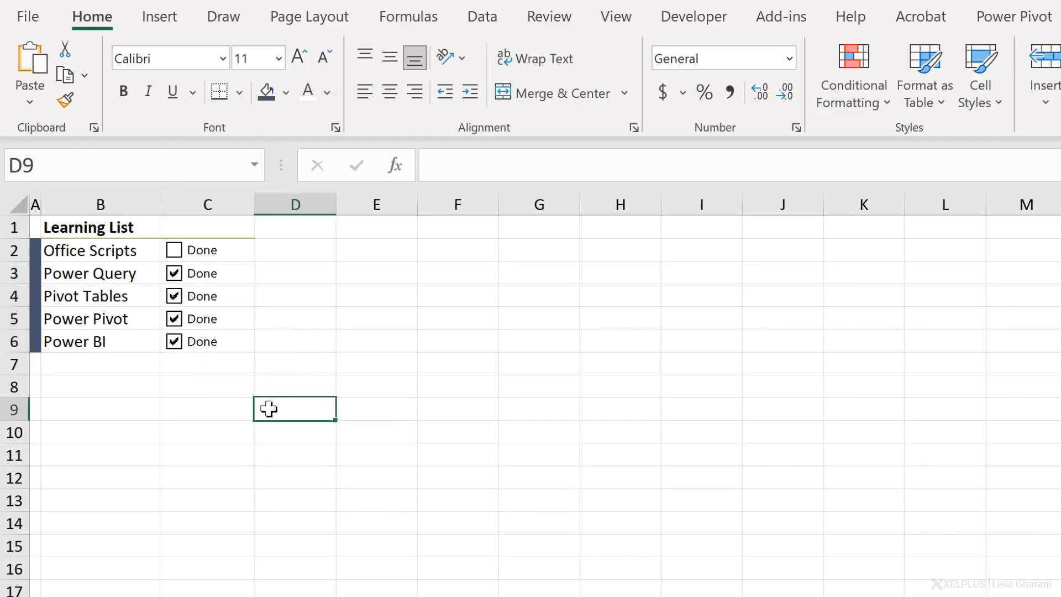
Clear the Done check boxes for Power BI, Power Pivot and Pivot Tables.
click(174, 341)
click(174, 319)
click(174, 297)
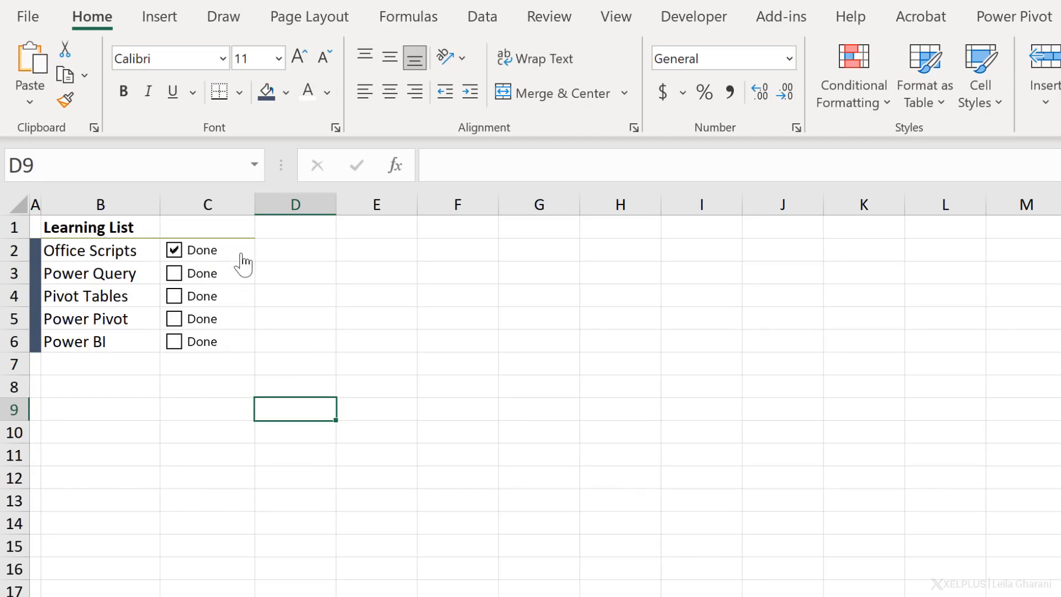
Create a formula-based conditional formatting rule for the learning topics in B2:B6 with the formula =$C2.
click(110, 254)
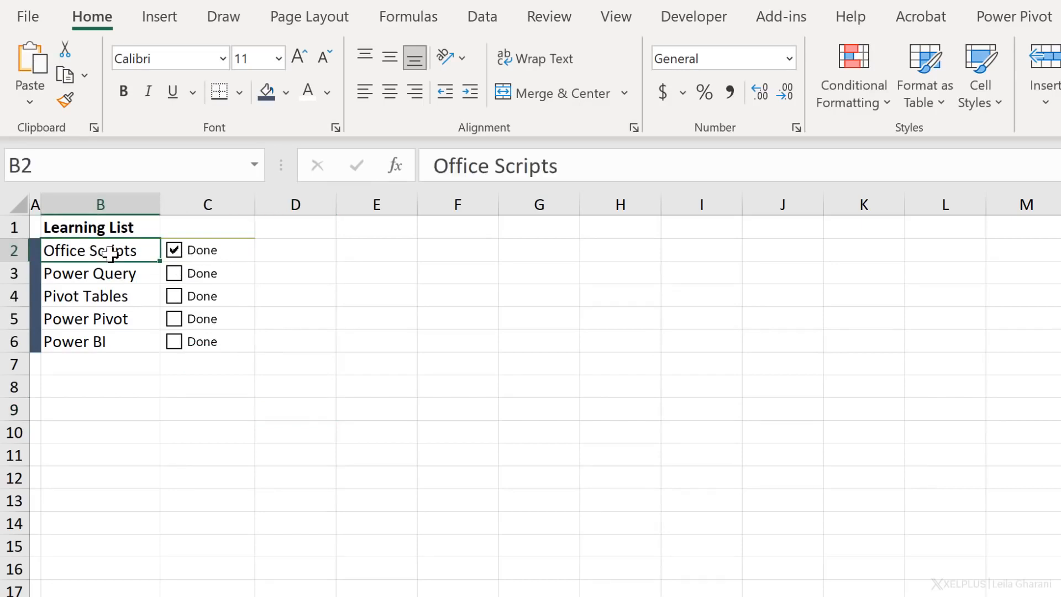
drag(108, 267, 97, 340)
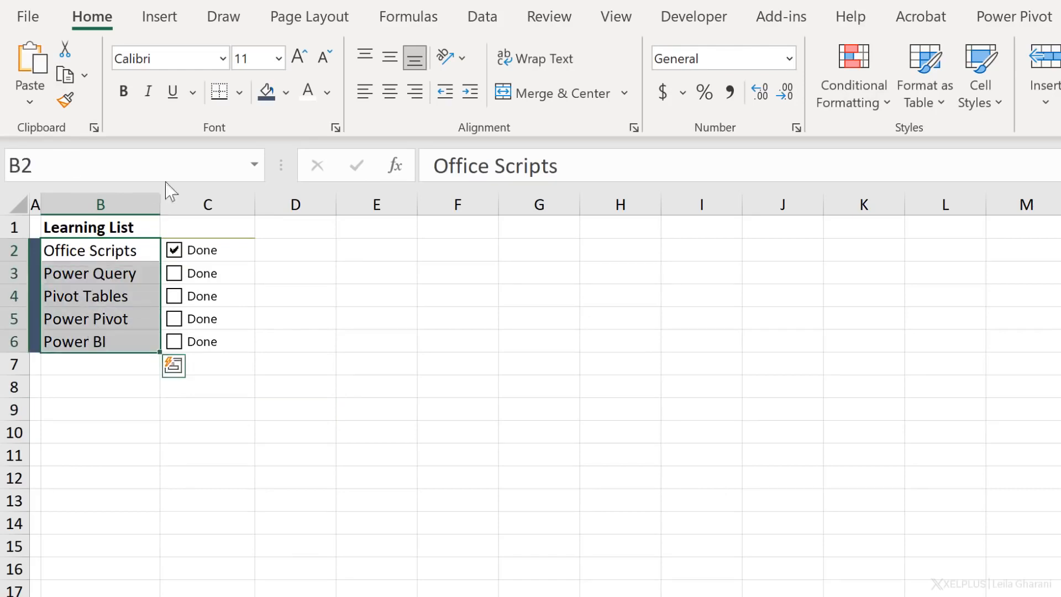
click(823, 96)
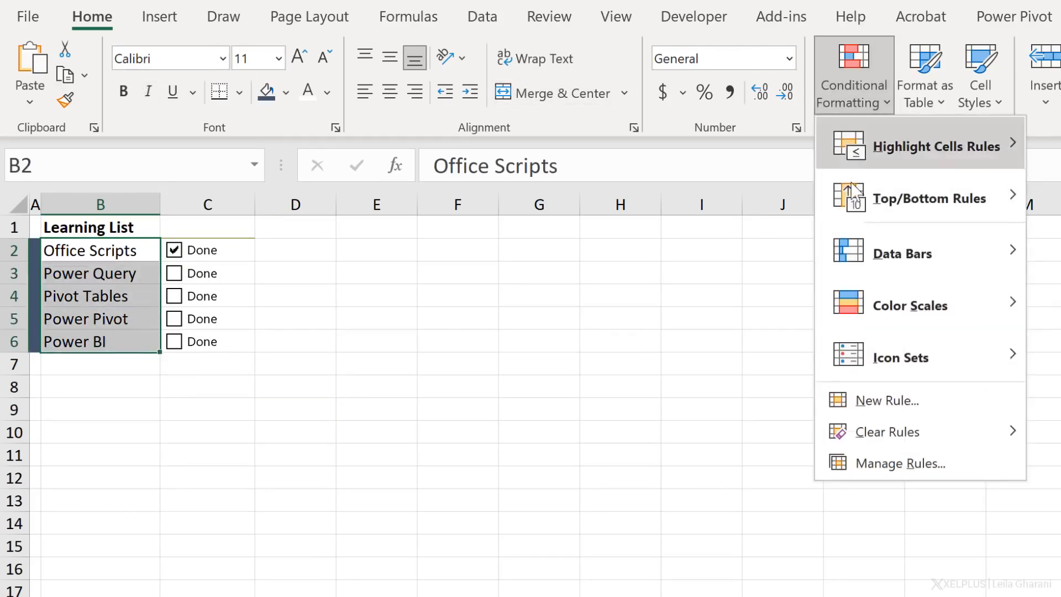
click(865, 401)
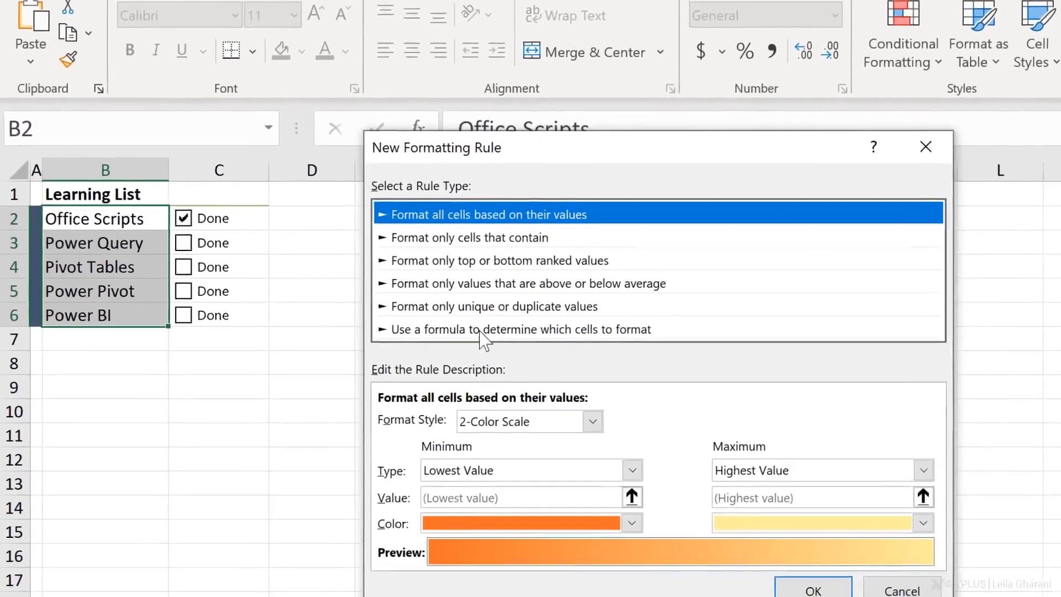
click(456, 359)
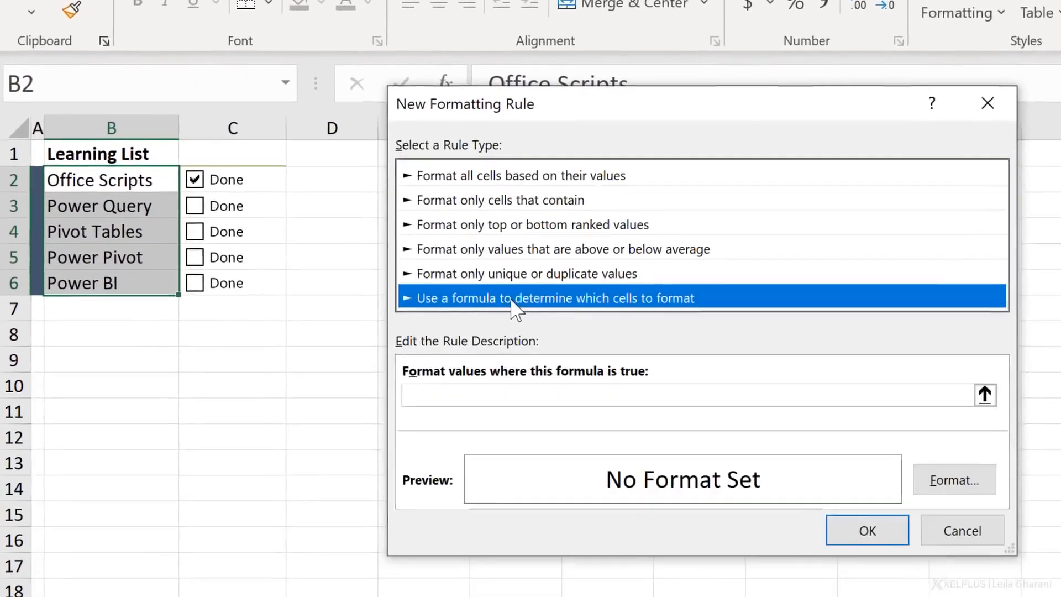
click(450, 402)
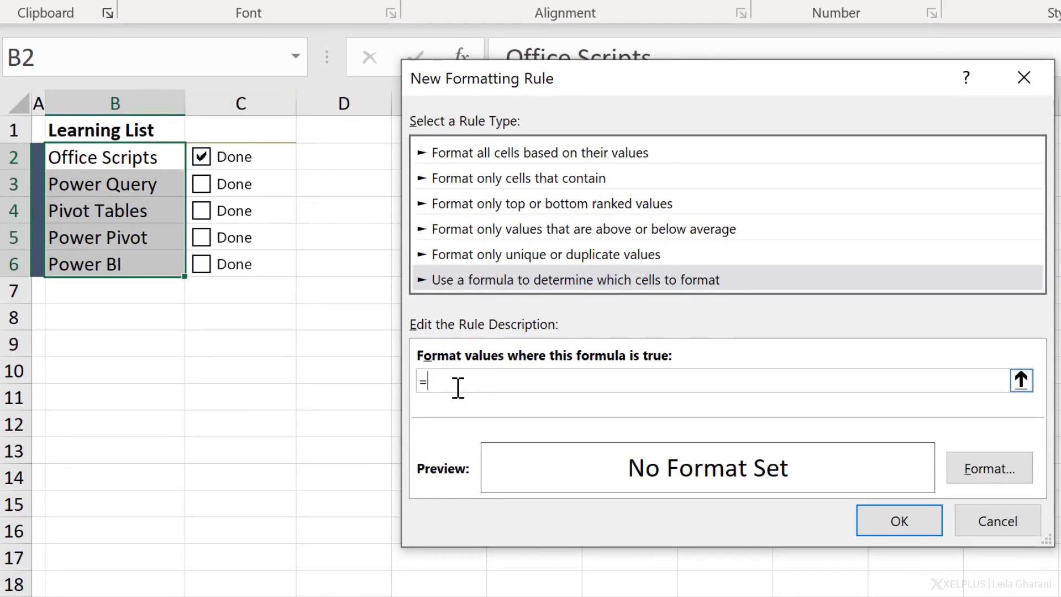
click(292, 161)
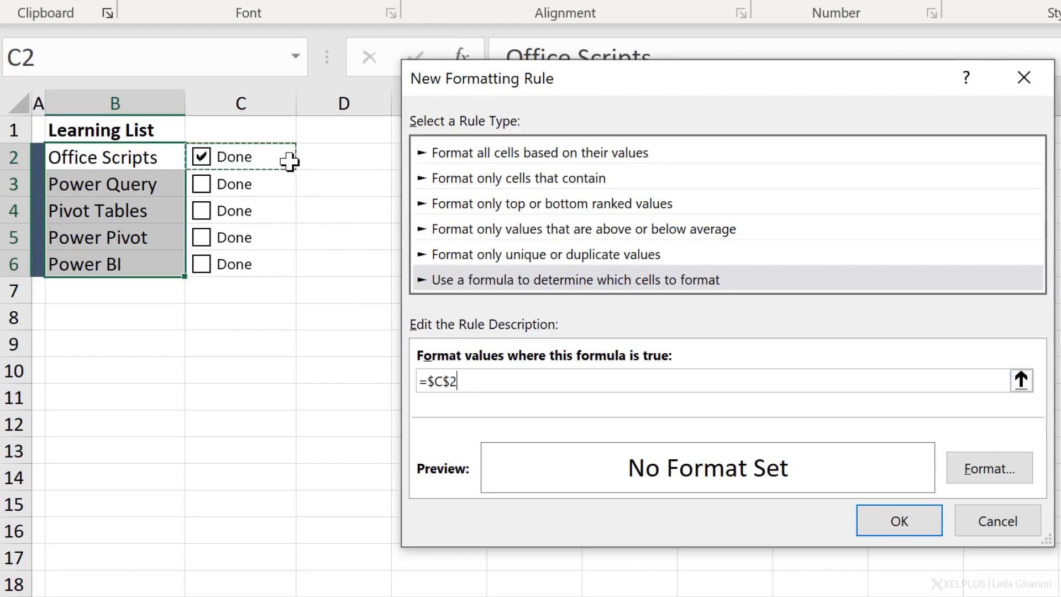
click(451, 382)
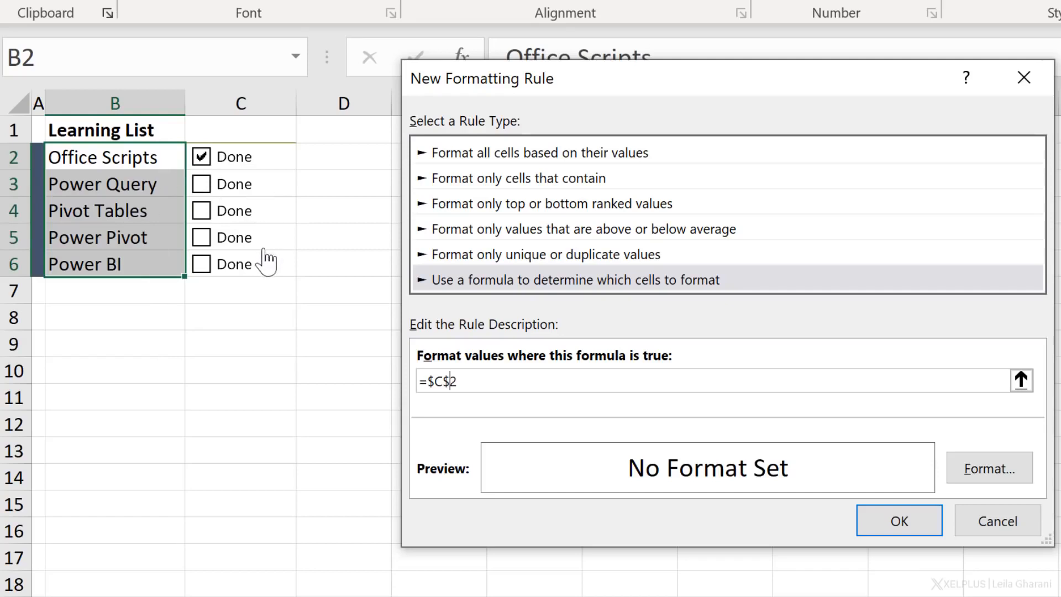
key(BackSpace)
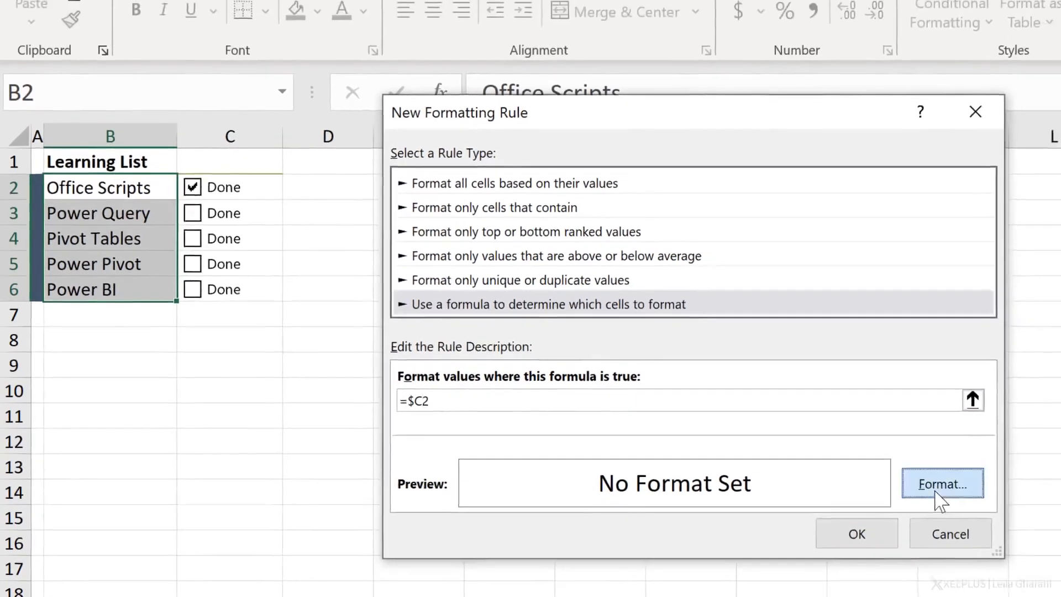
Give the rule a grey font colour with strikethrough and apply it to the topics.
click(989, 468)
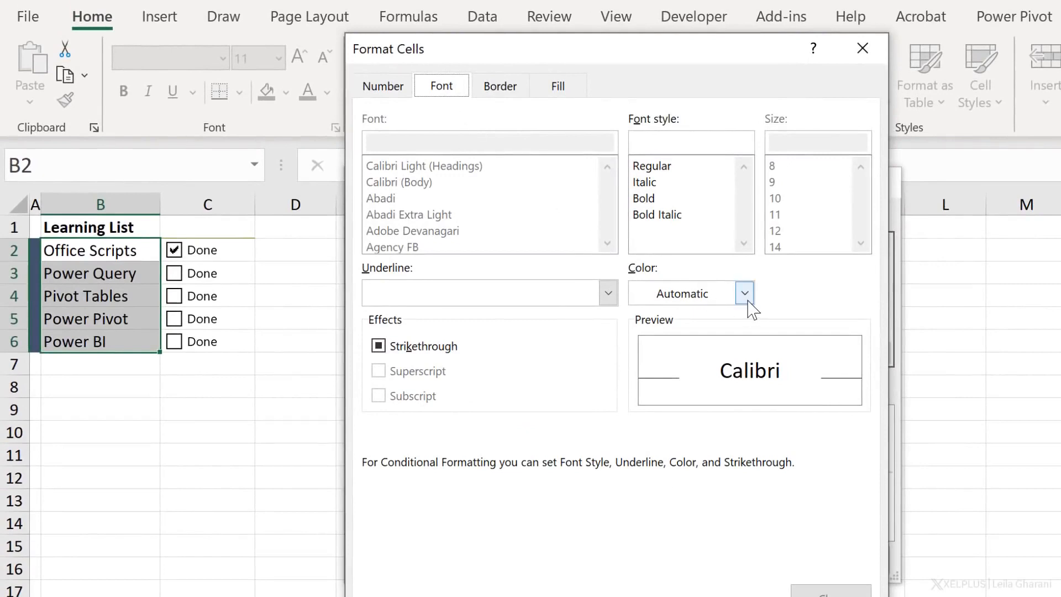
click(744, 294)
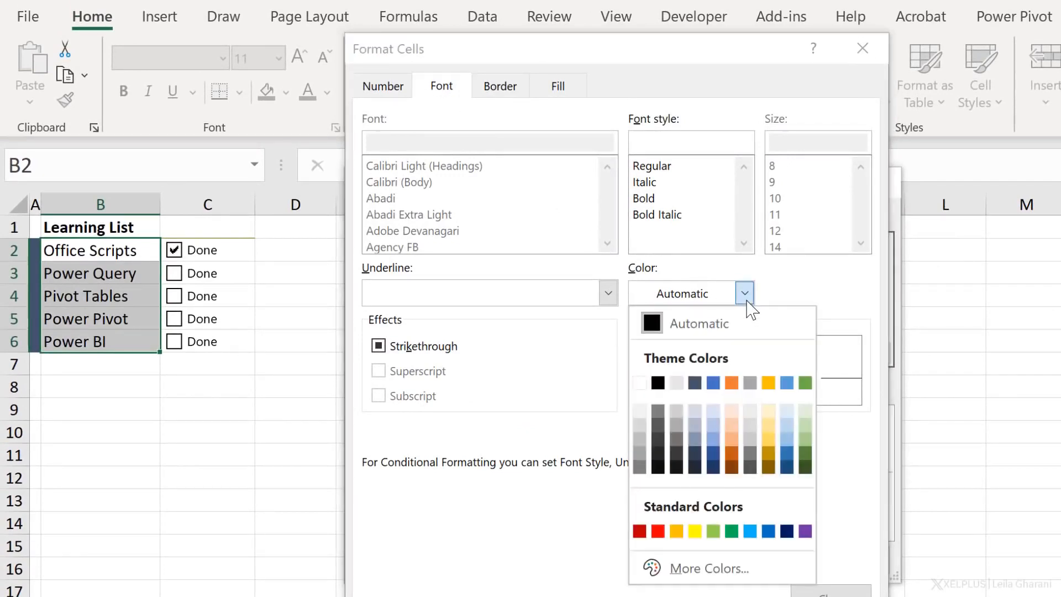
click(676, 438)
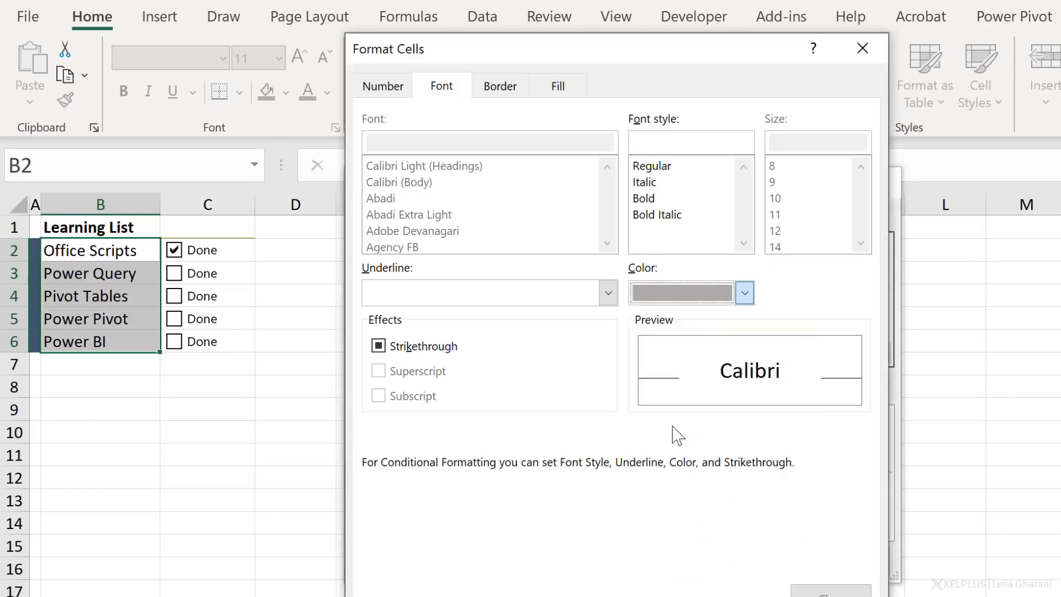
click(379, 346)
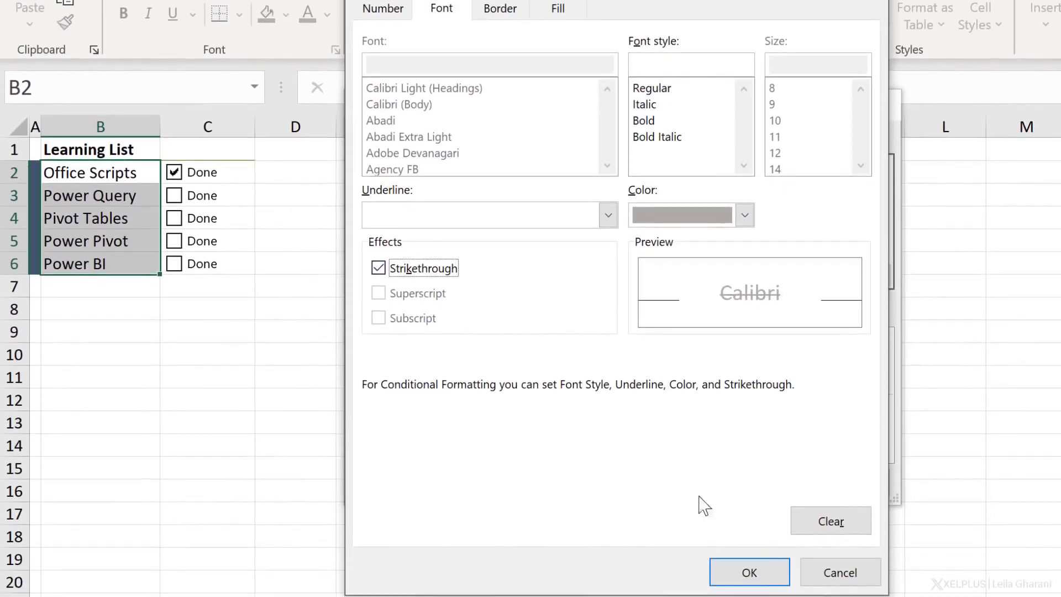
click(749, 572)
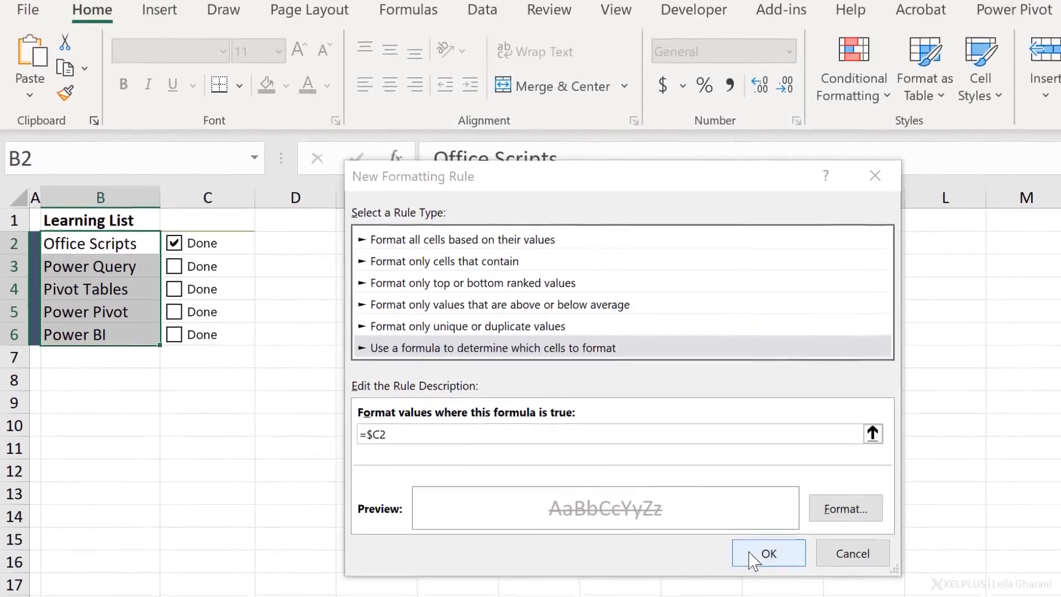
click(751, 558)
click(343, 358)
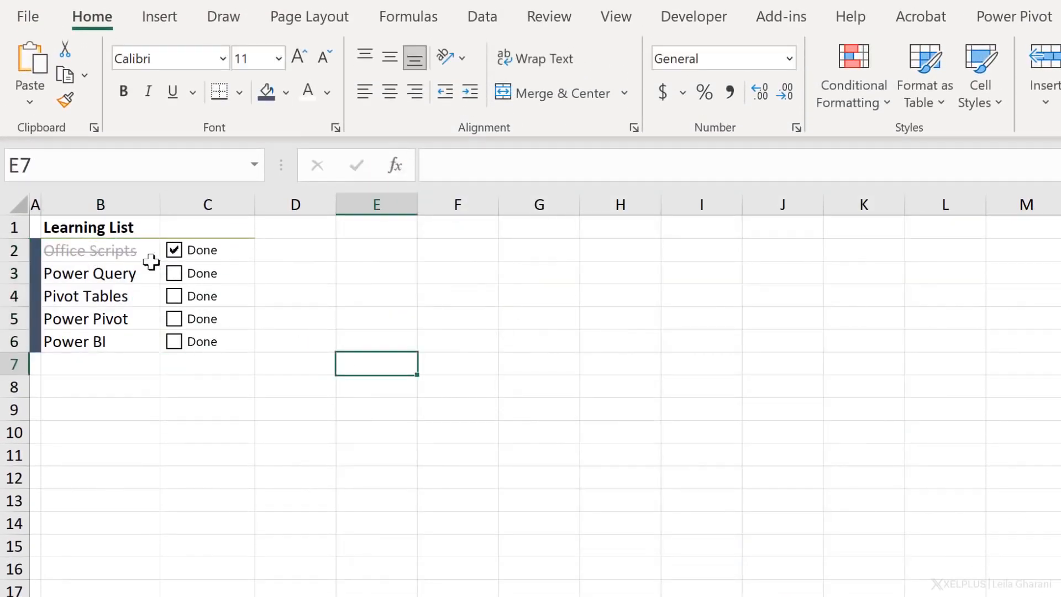
Test the rule by ticking the four open Done check boxes, then clear Power BI, Power Pivot and Power Query.
click(175, 275)
click(176, 297)
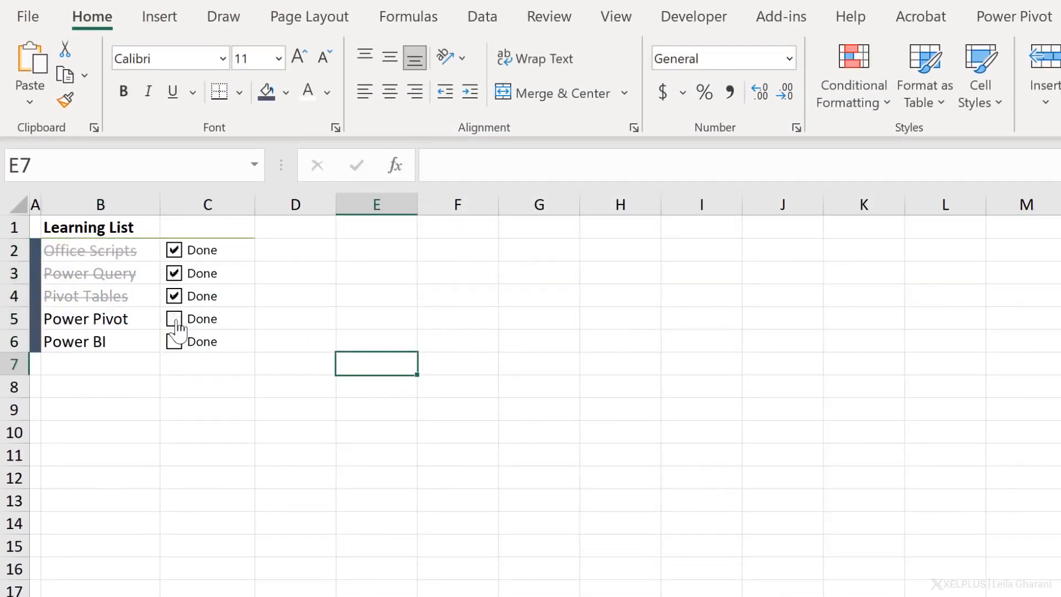
click(176, 319)
click(175, 342)
click(174, 342)
click(174, 320)
click(174, 273)
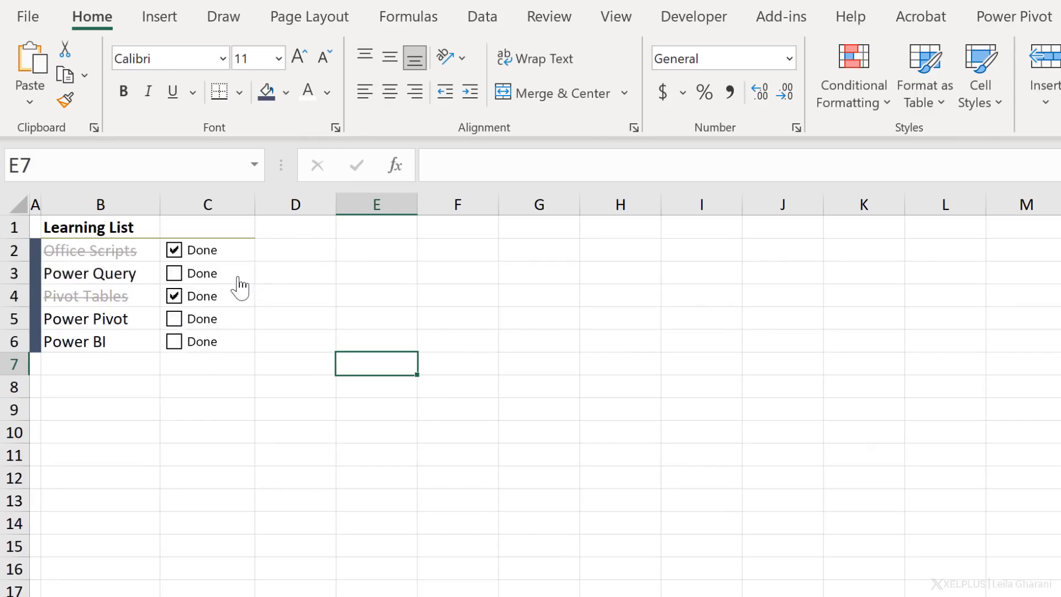
Enter the heading Outstanding Tasks in cell F2.
click(465, 256)
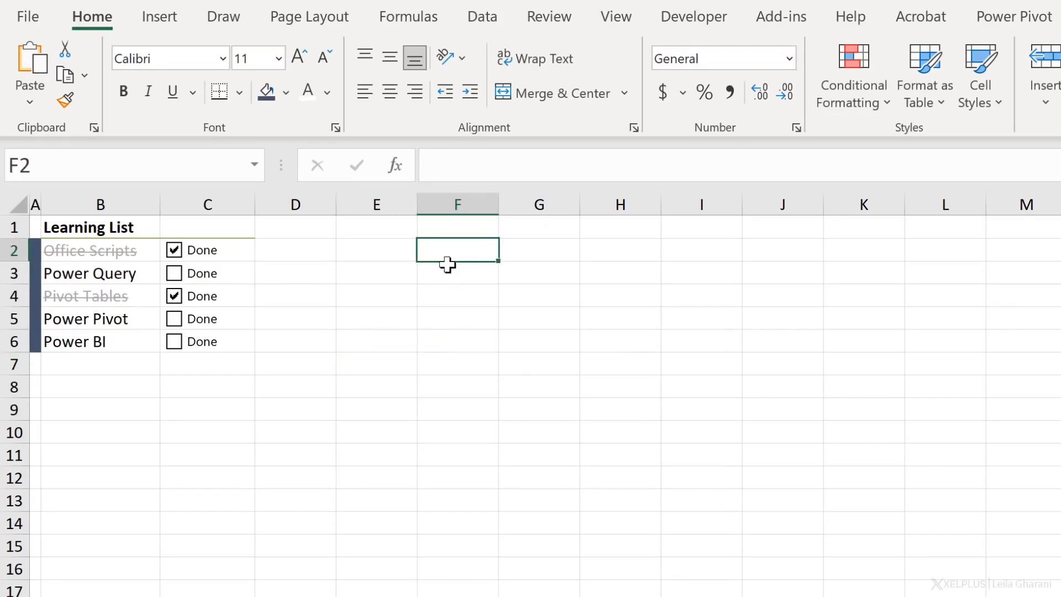
text(Outstanding Tasks)
key(Return)
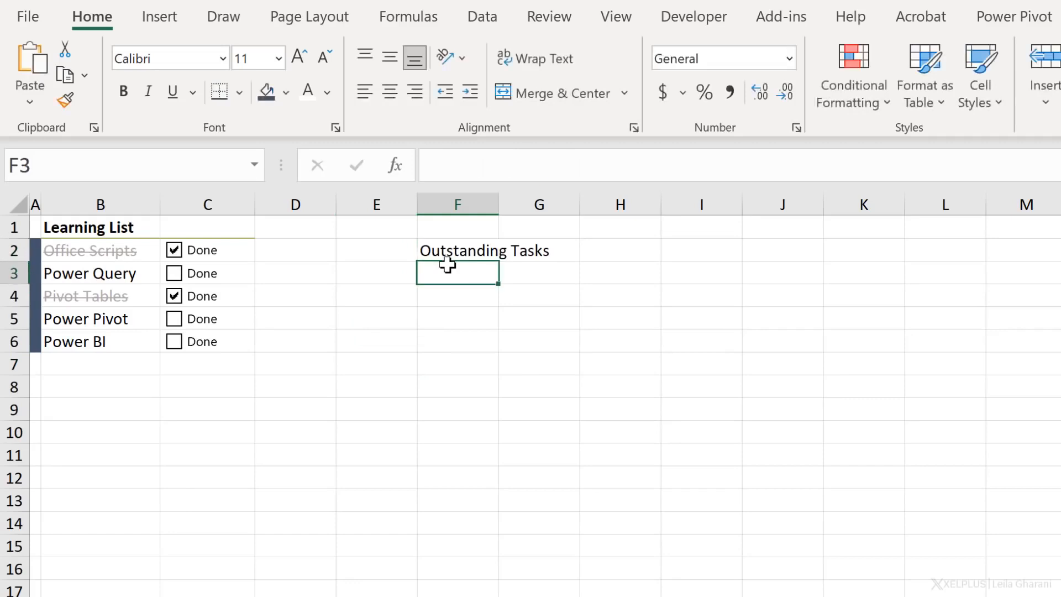
Enter =FILTER(B2:B6,C2:C6=FALSE) in F3 to list the topics not yet done.
text(=filte)
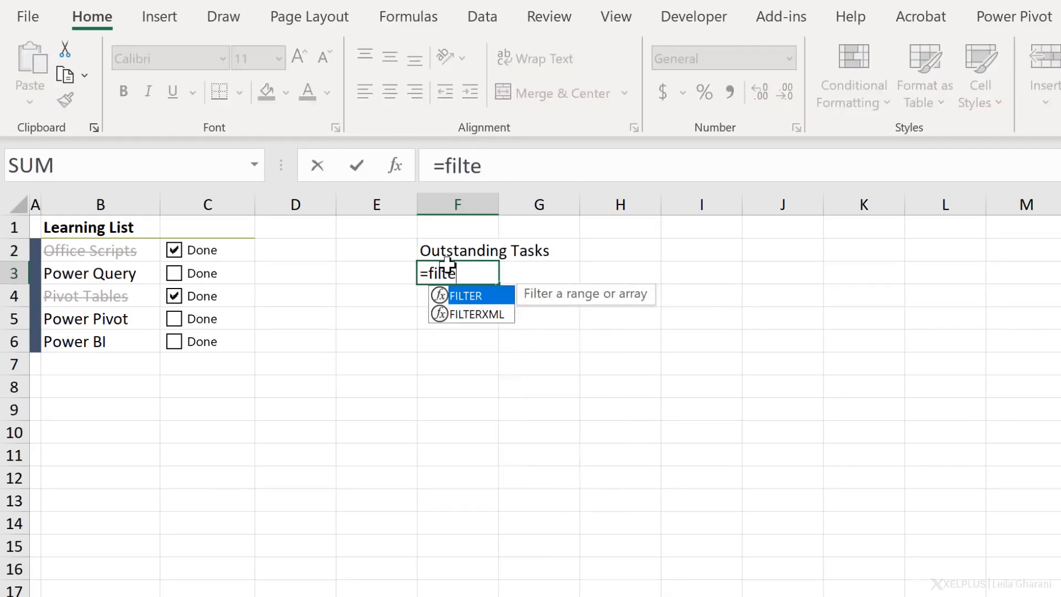
text(r)
key(Tab)
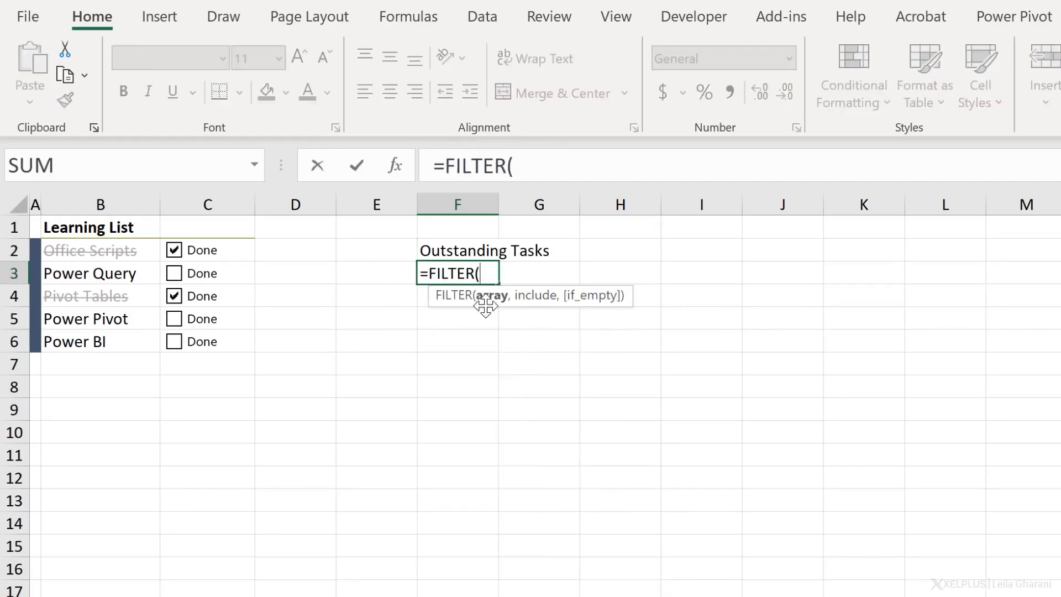
drag(98, 247, 99, 341)
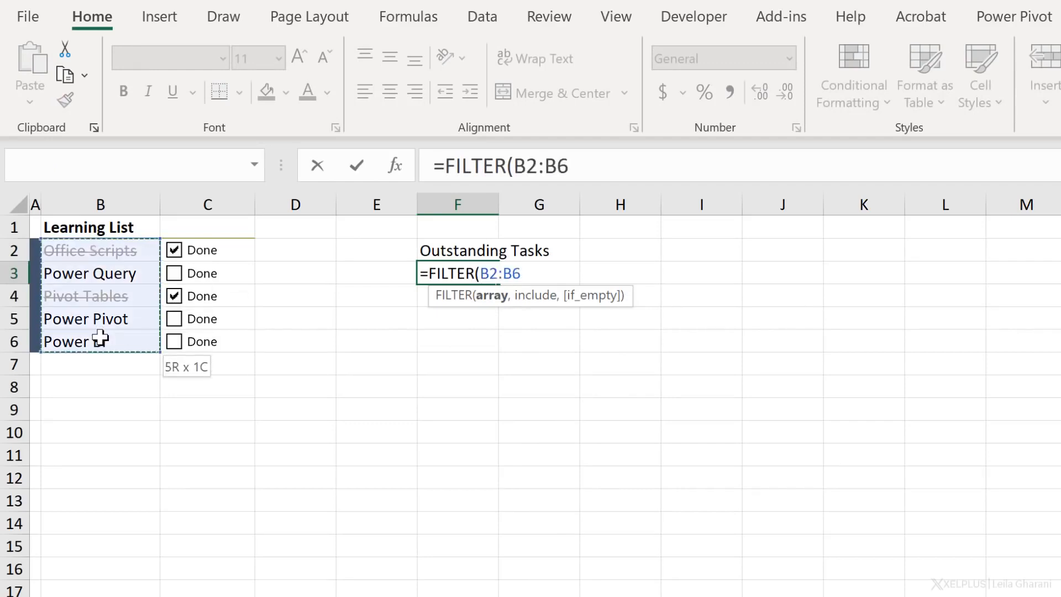
text(,)
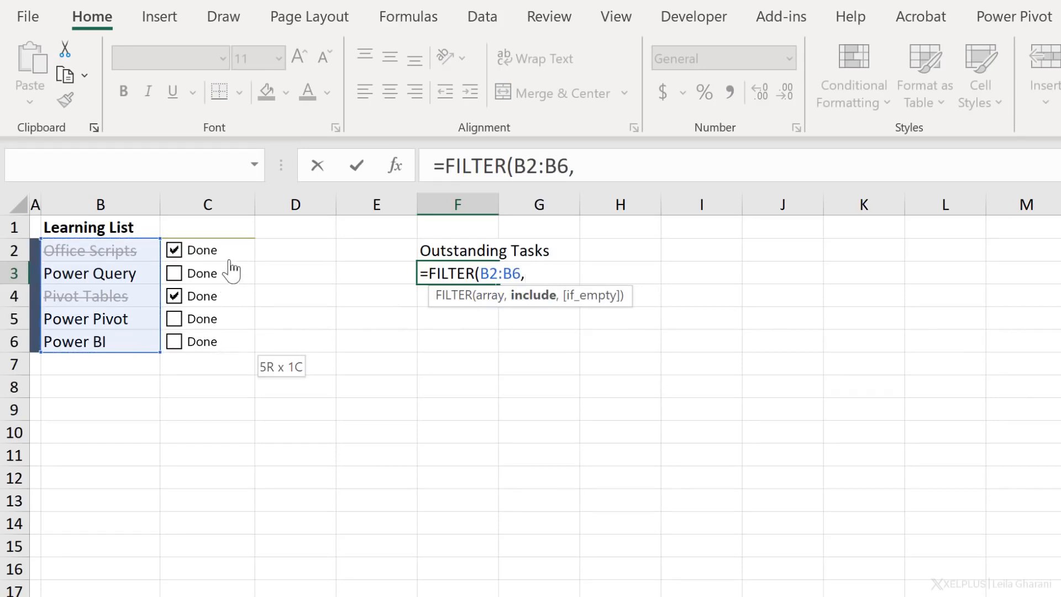
drag(247, 253, 232, 350)
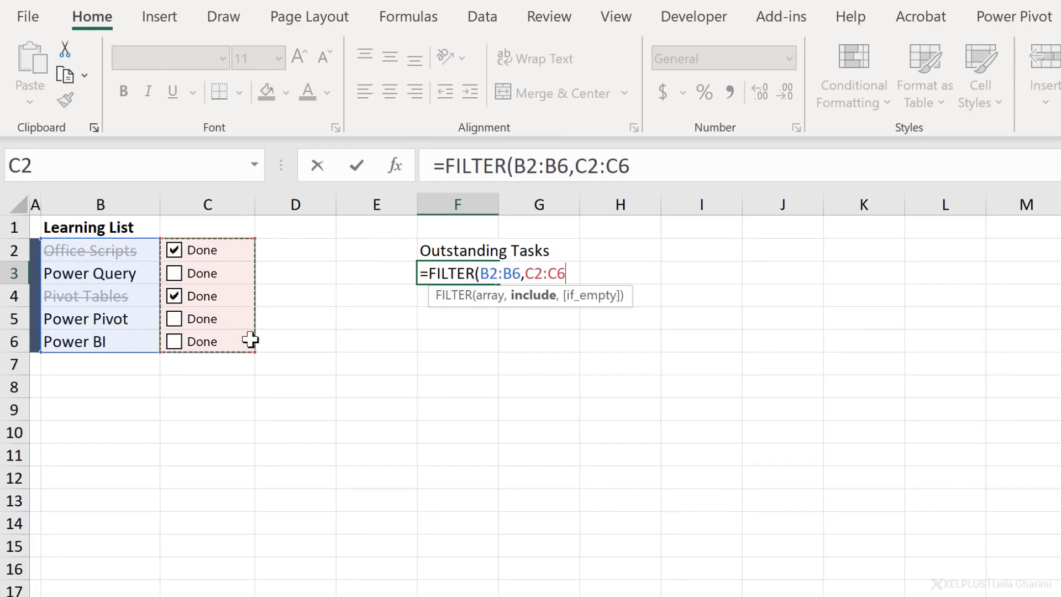
text(=false))
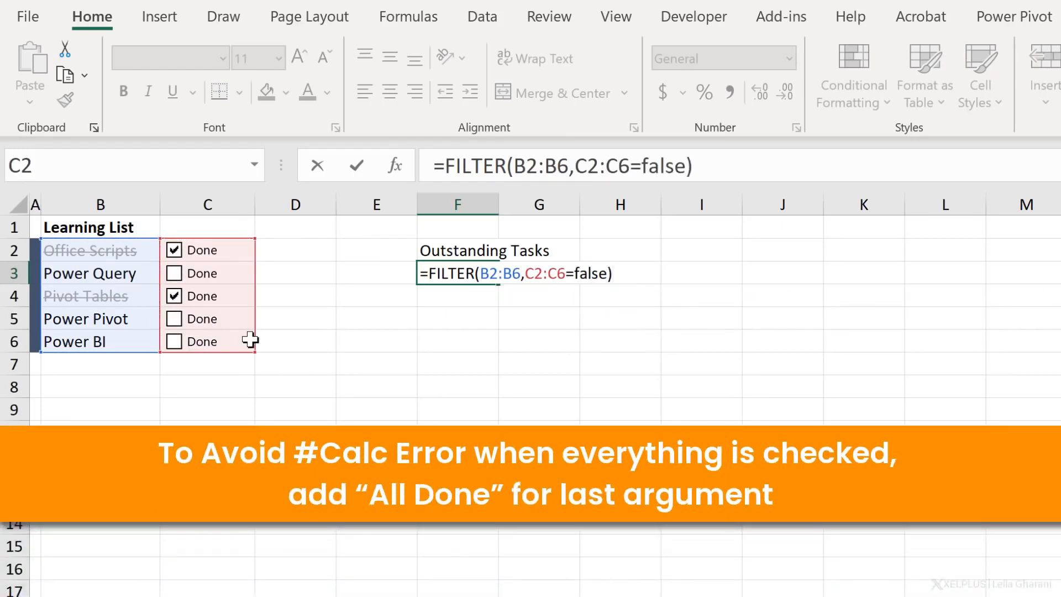
key(Return)
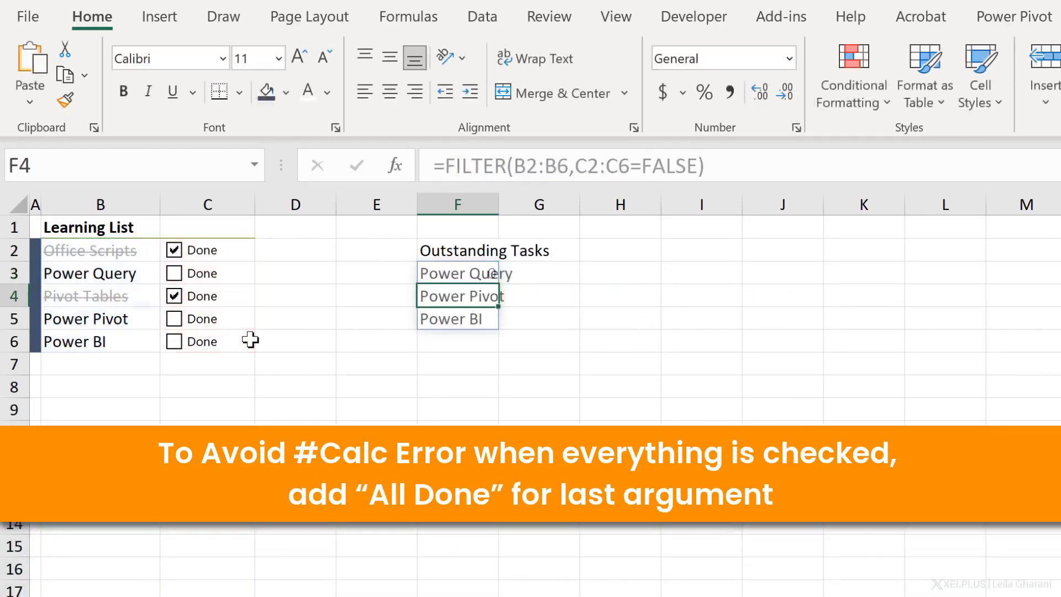
click(191, 500)
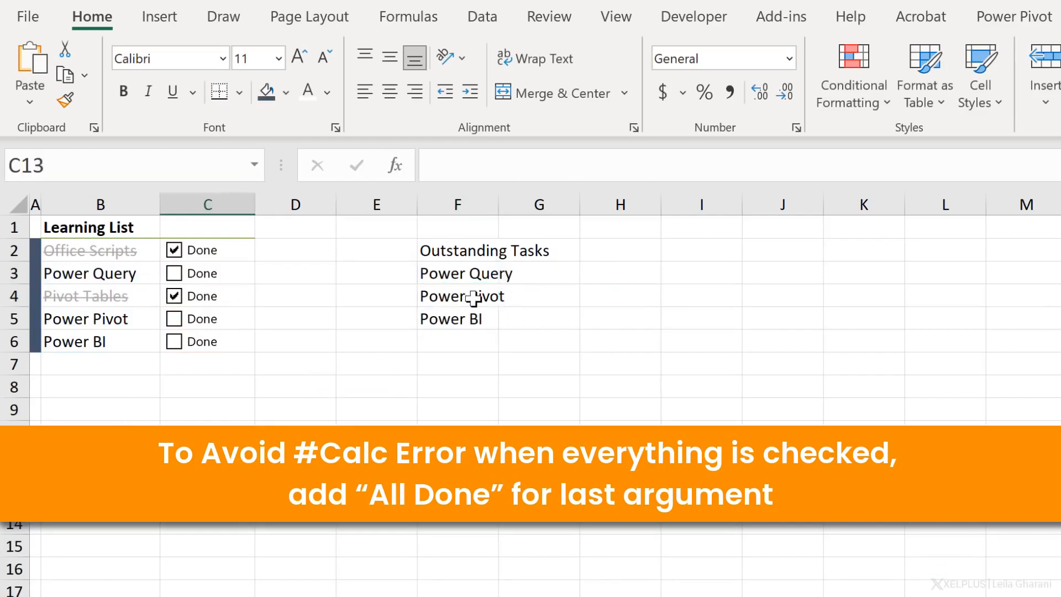
Test the outstanding list by clearing Pivot Tables, then ticking every Done check box except Power Pivot, and check the formula in F3.
click(174, 296)
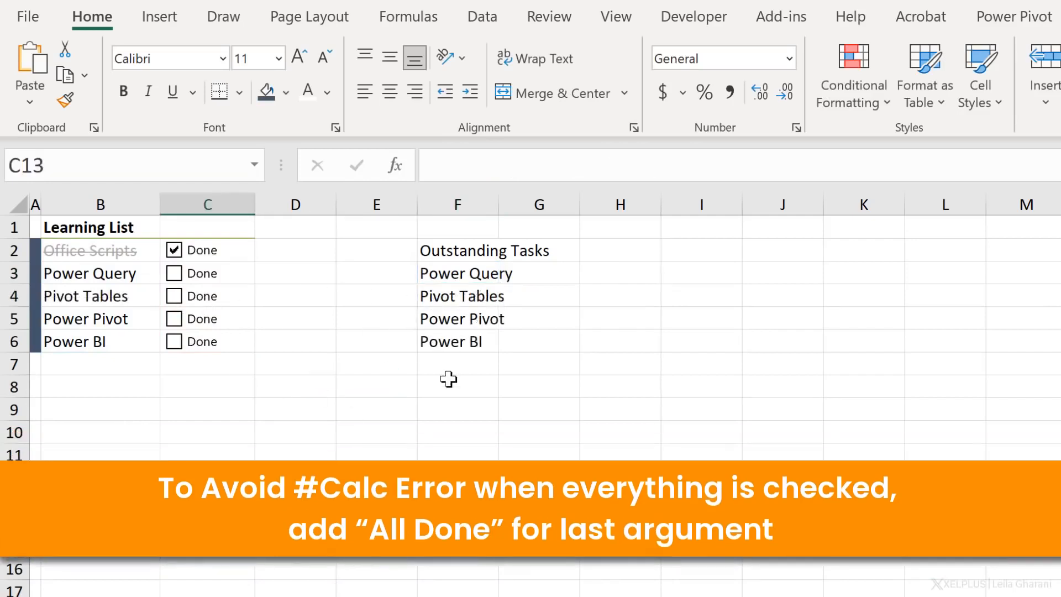
click(174, 251)
click(174, 273)
click(174, 296)
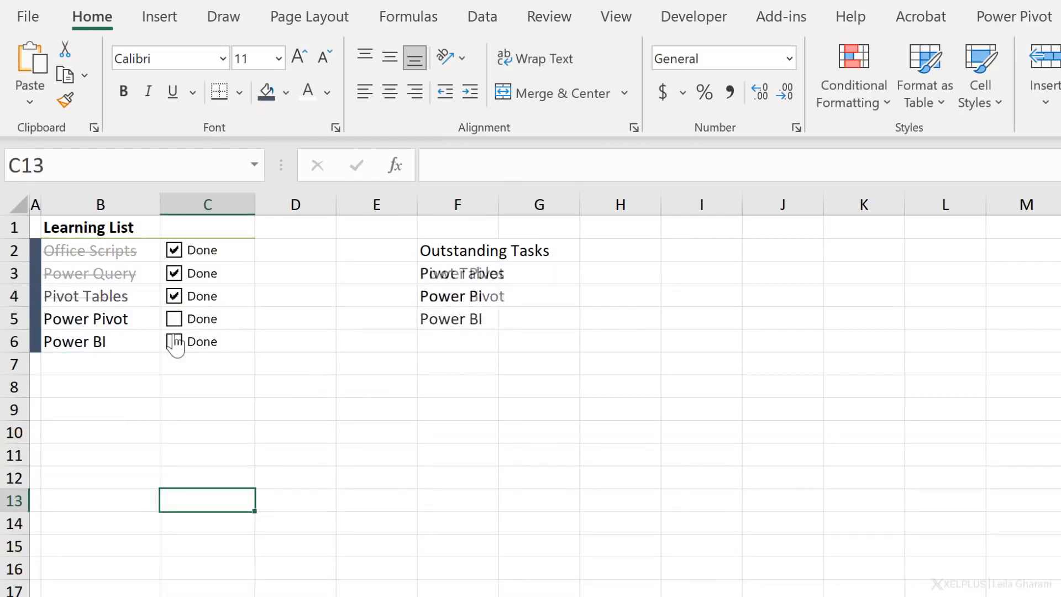
click(174, 341)
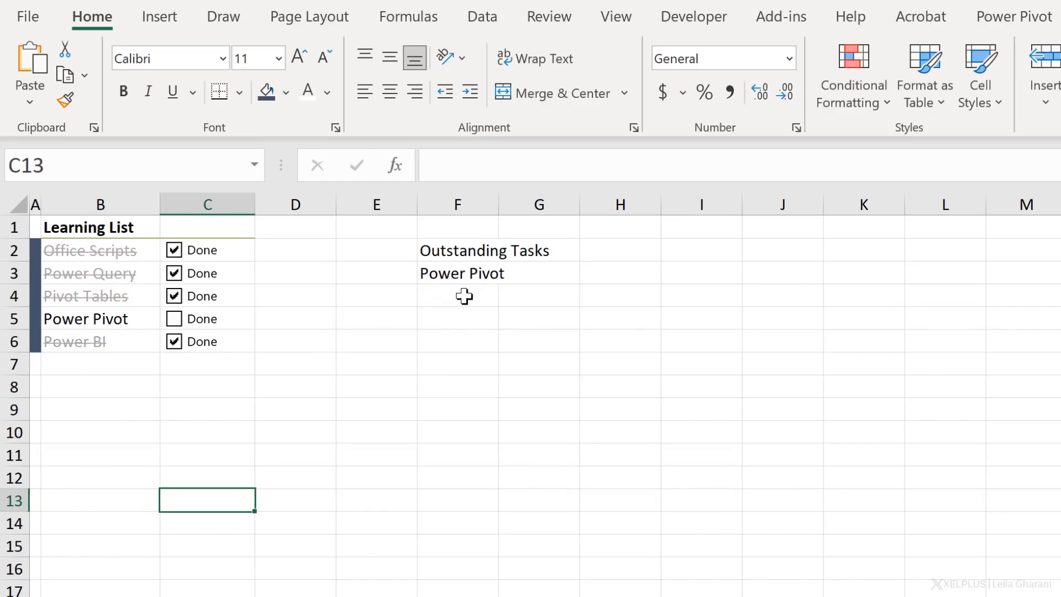
click(456, 280)
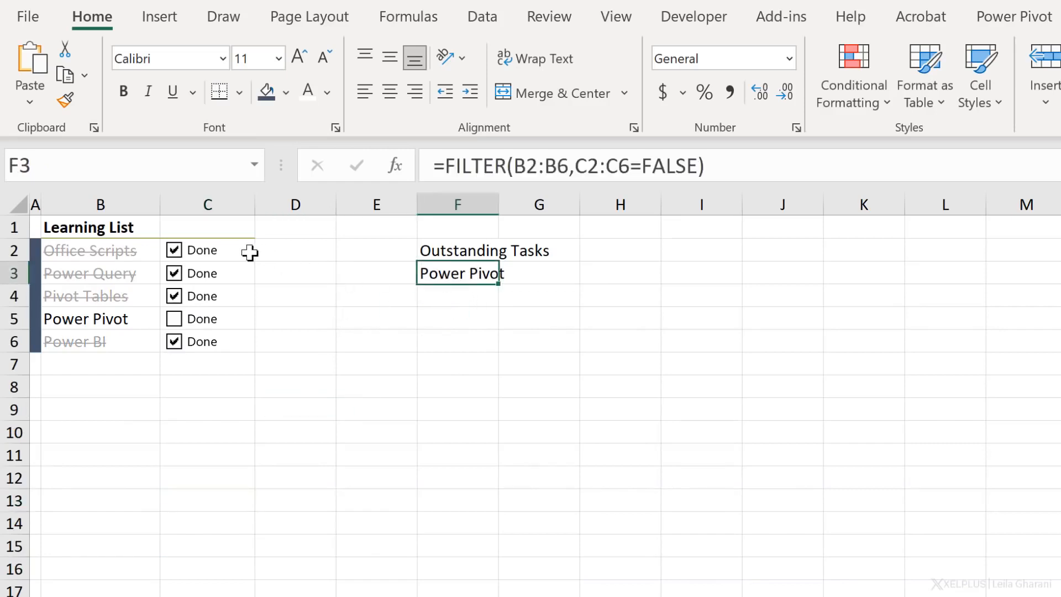
Set the font colour of the linked cells C2:C6 to black to reveal their values.
drag(250, 252, 248, 325)
drag(248, 344, 246, 343)
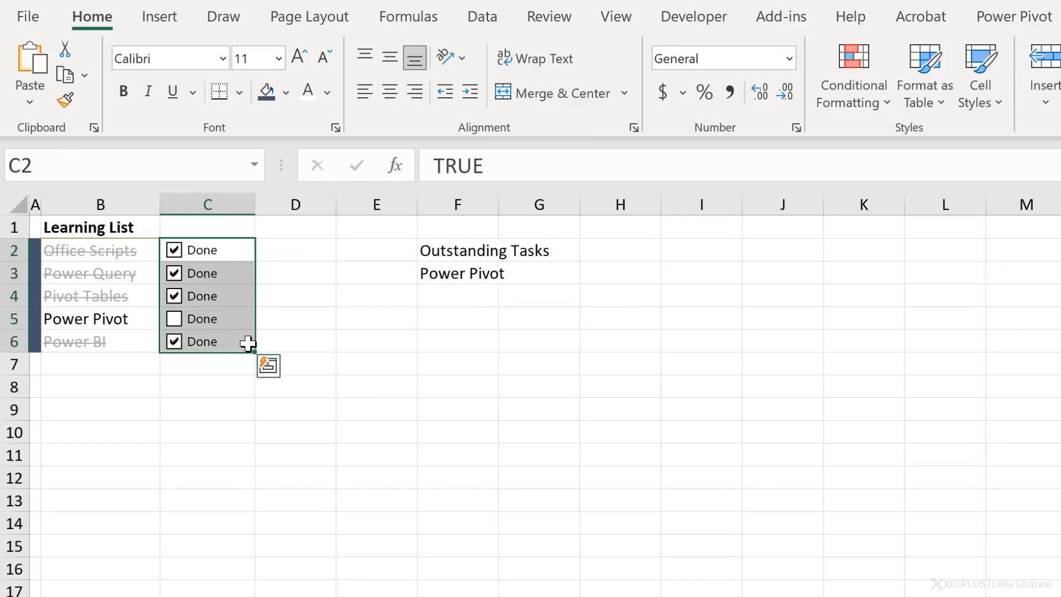
click(327, 92)
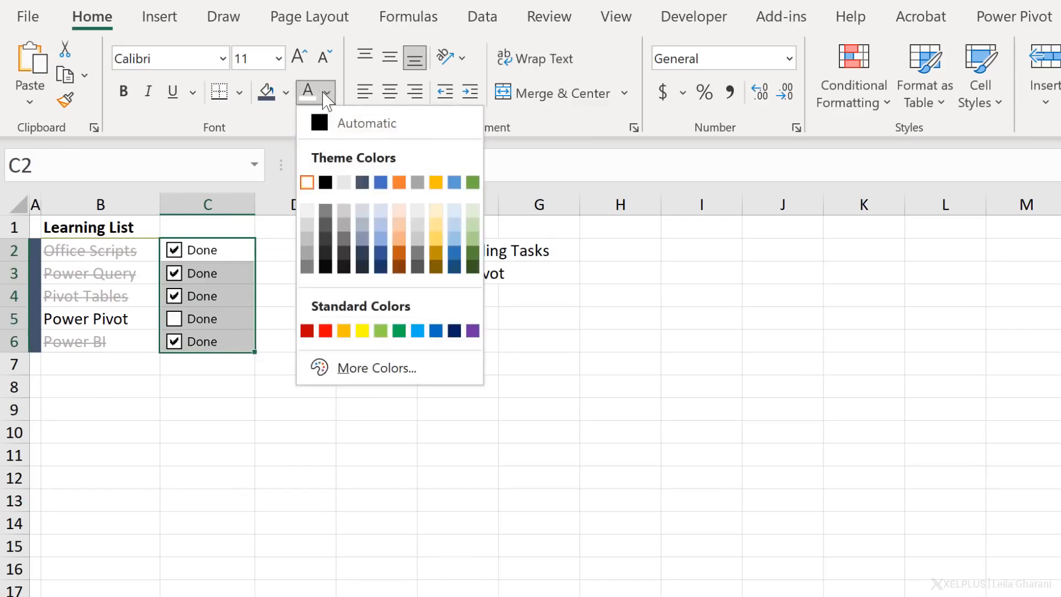
click(326, 182)
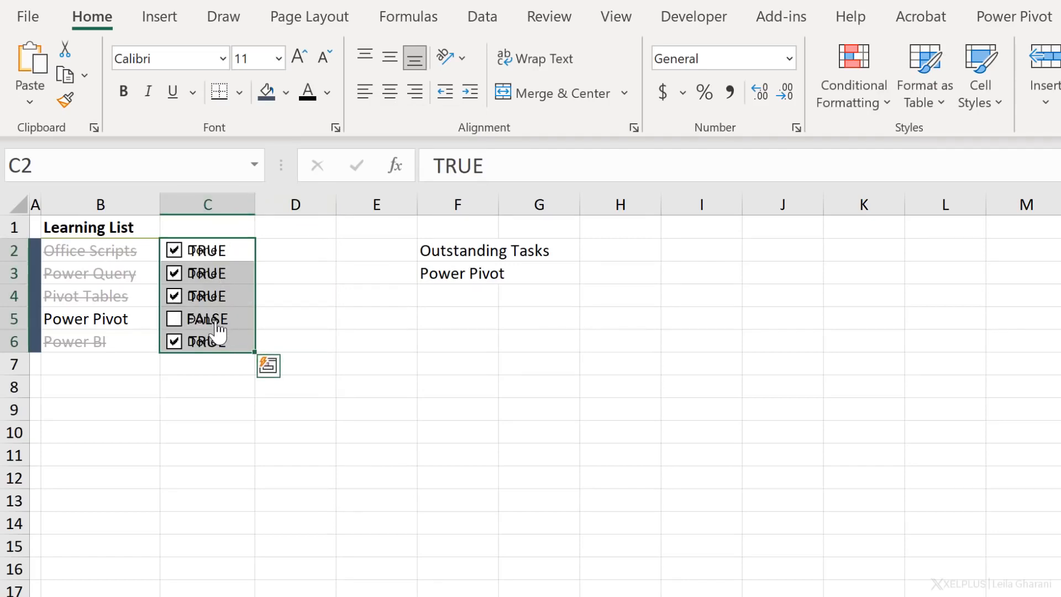
click(223, 402)
click(296, 255)
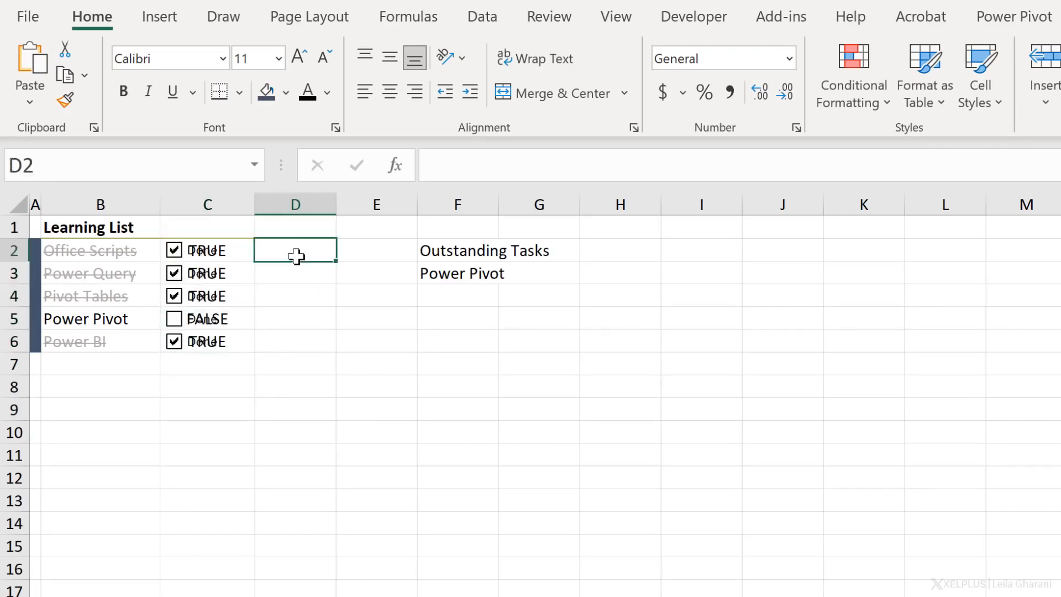
Clear the Done check boxes for Pivot Tables and Office Scripts to test the linked values and the outstanding list.
drag(296, 247, 299, 340)
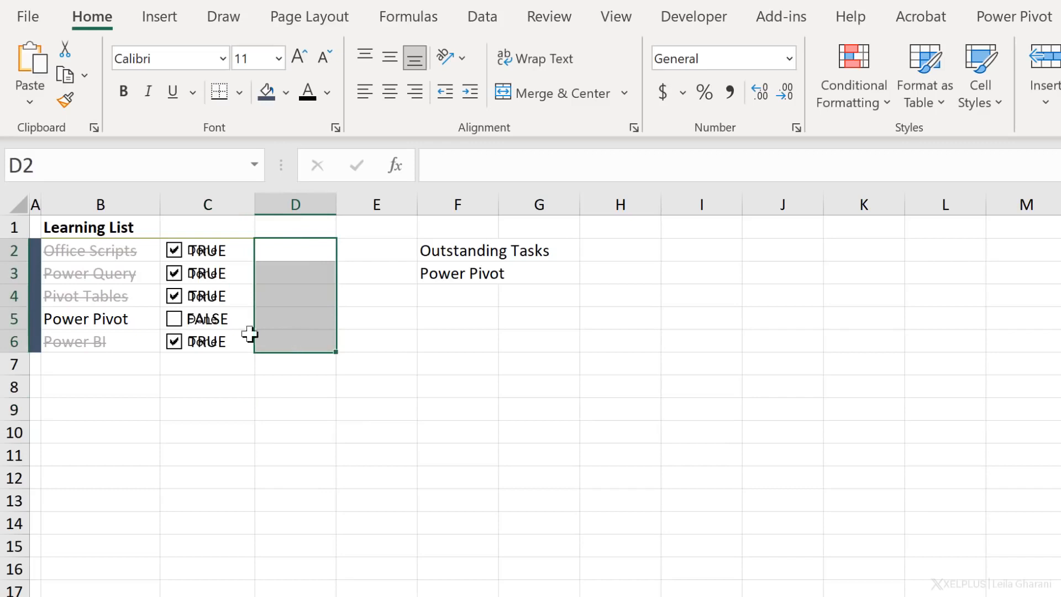
click(173, 298)
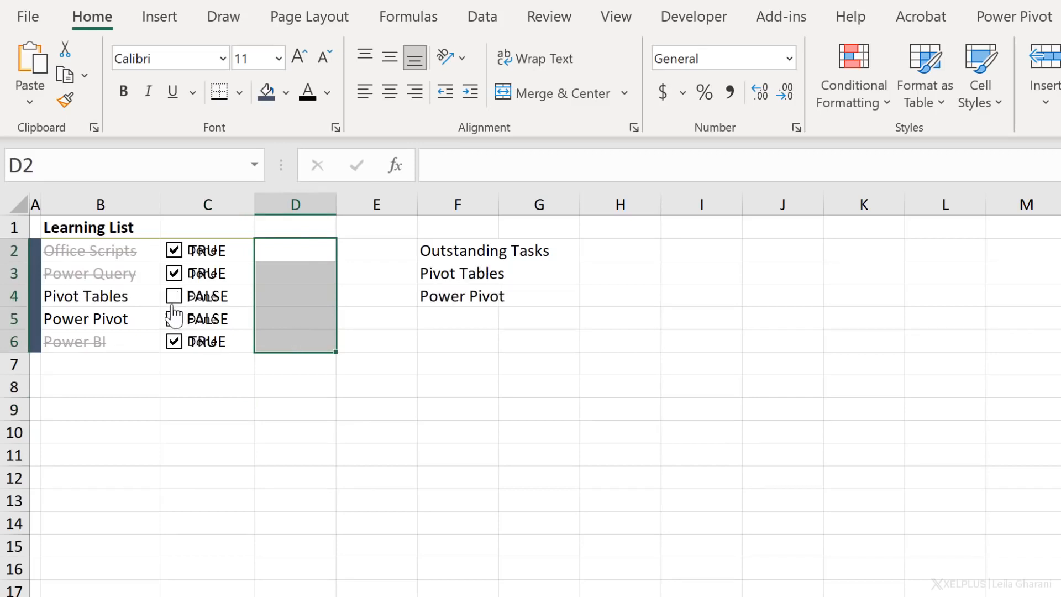
click(240, 253)
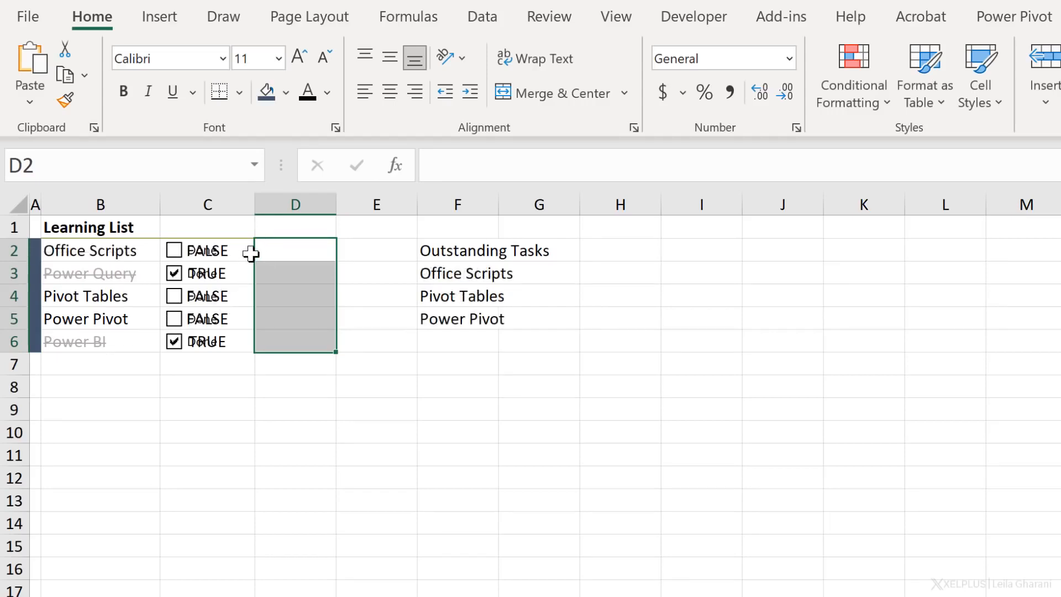
Set the font colour of the linked cells C2:C6 to white to hide their TRUE/FALSE values behind the check boxes.
drag(250, 253, 233, 341)
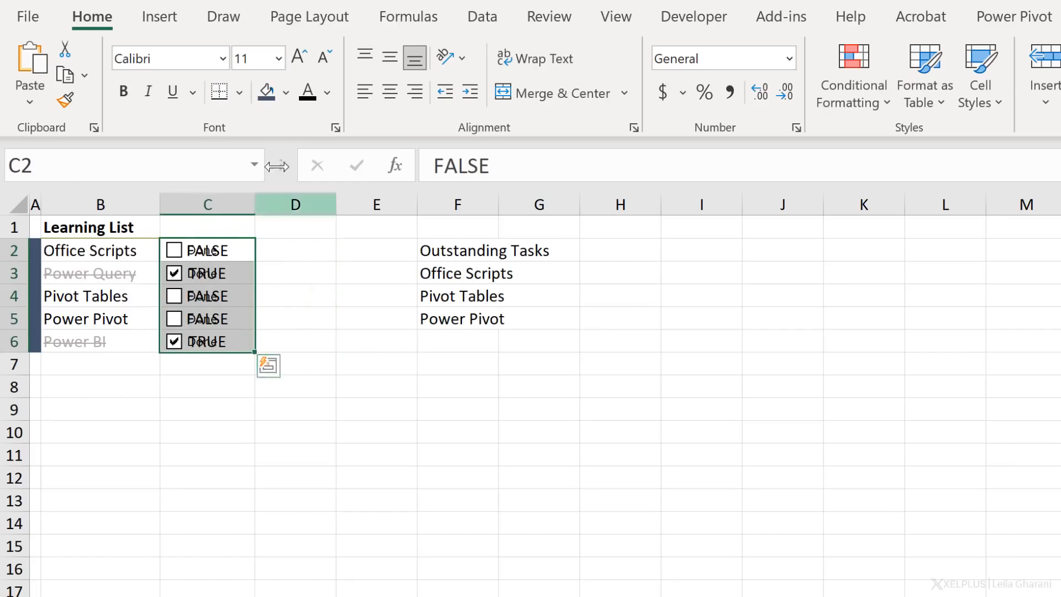
click(327, 92)
click(308, 183)
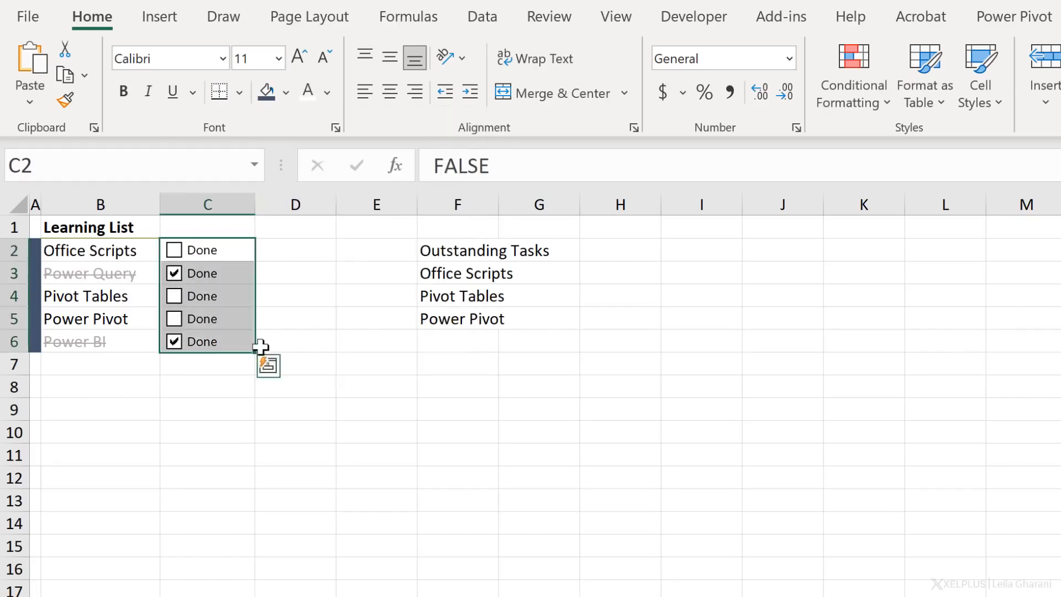
click(282, 355)
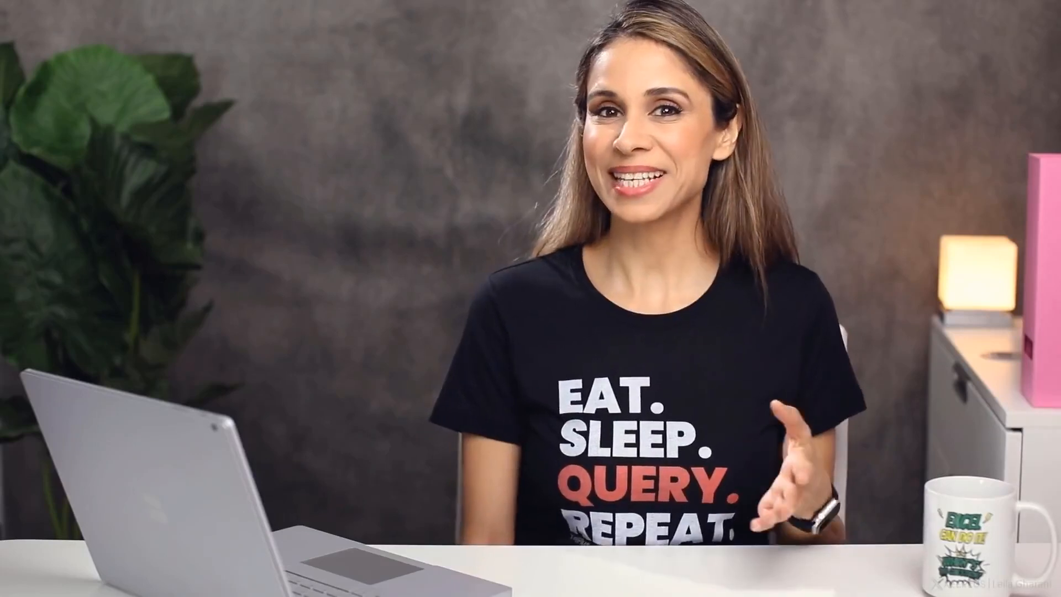